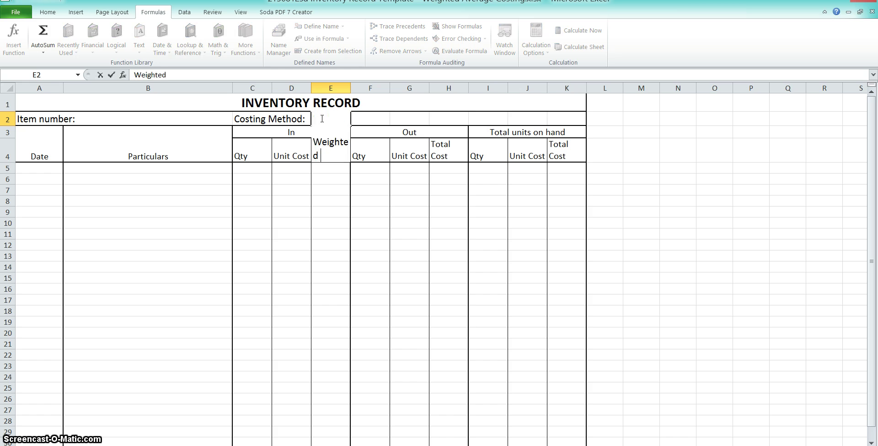
- Complete the costing method entry in cell E2 as "Weighted Average Costing"
{"action": "type", "text": "Average Cost"}
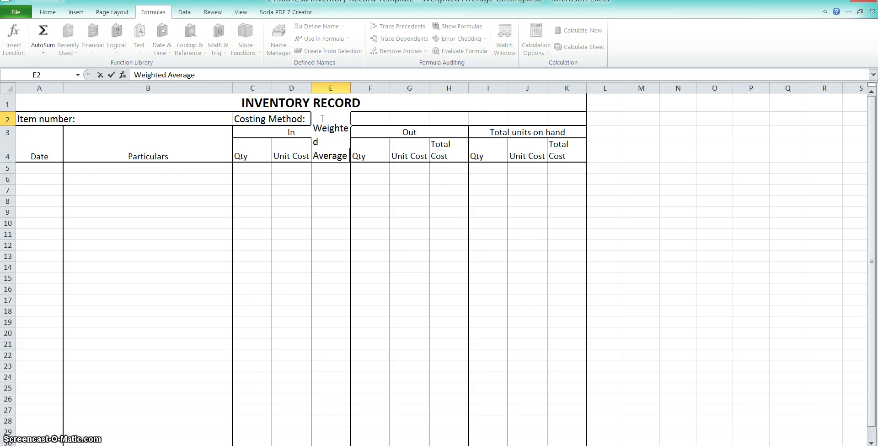
{"action": "type", "text": "ing"}
{"action": "key", "text": "Return"}
{"action": "left_click", "coordinate": [322, 118]}
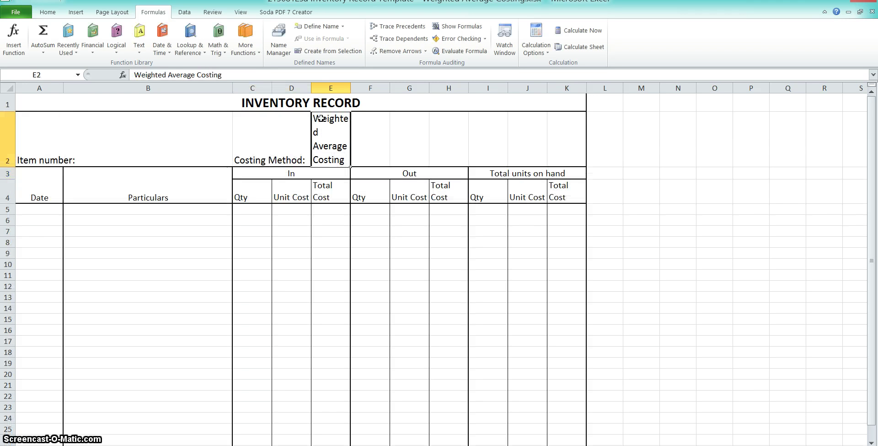
- Merge and center cells E2 to I2 so the costing method fits across them
{"action": "left_click_drag", "start_coordinate": [325, 133], "coordinate": [509, 118]}
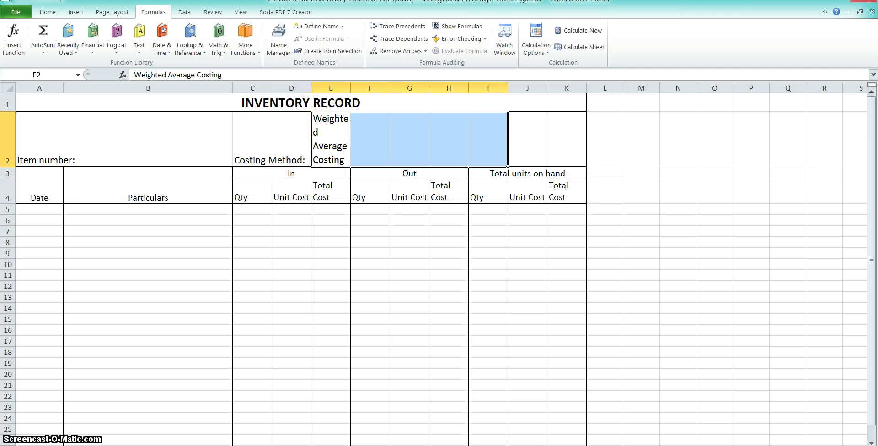
{"action": "left_click", "coordinate": [48, 13]}
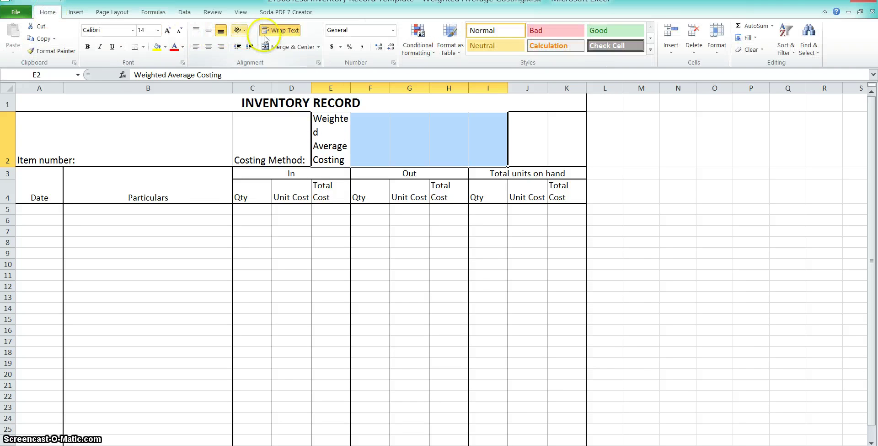
{"action": "left_click", "coordinate": [277, 46]}
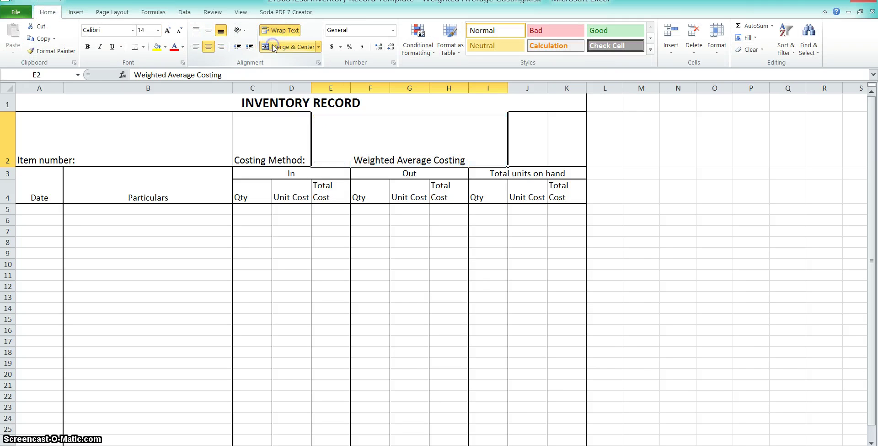
{"action": "left_click", "coordinate": [25, 169]}
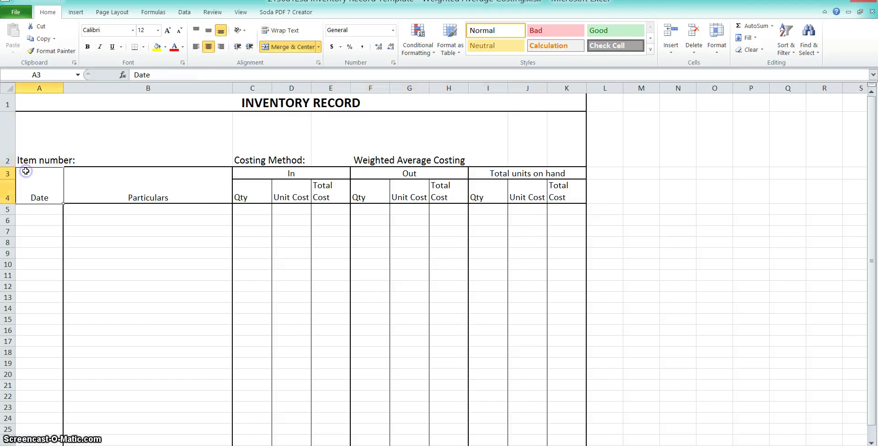
- Enter the date 1/10/2015 and the particulars "Balance" in row 5 of the inventory record
{"action": "left_click", "coordinate": [29, 207]}
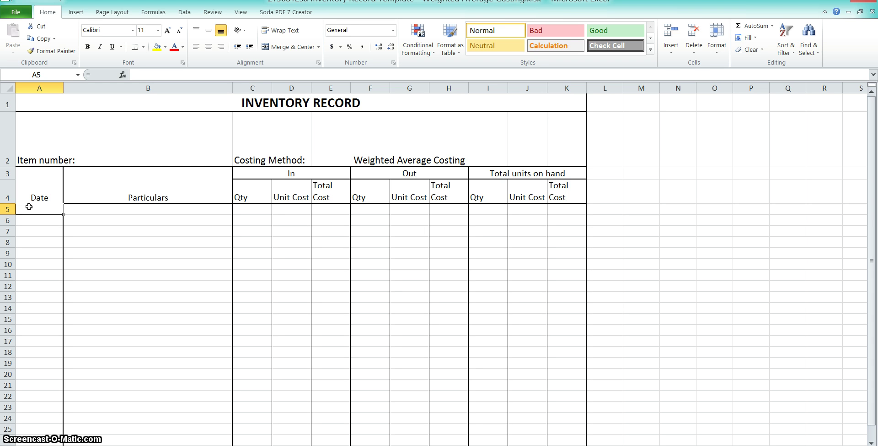
{"action": "type", "text": "1/"}
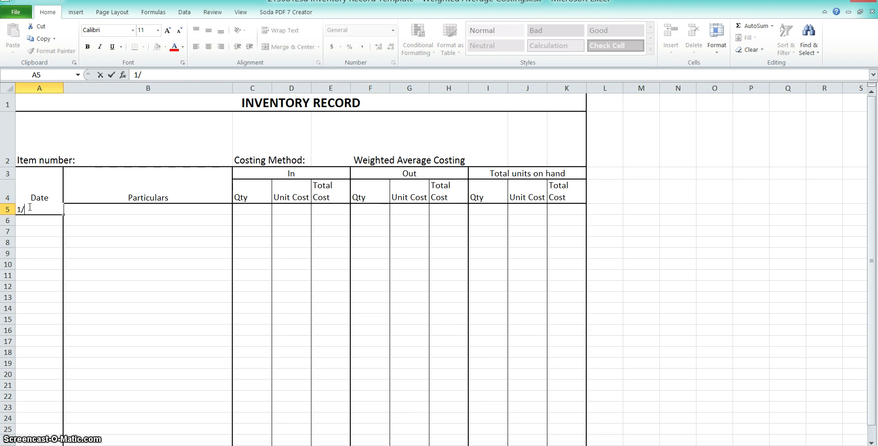
{"action": "type", "text": "10/"}
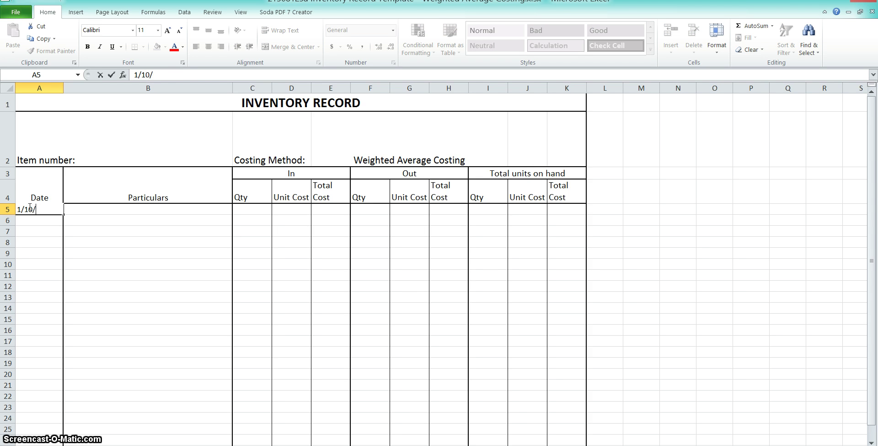
{"action": "type", "text": "2015"}
{"action": "key", "text": "Tab"}
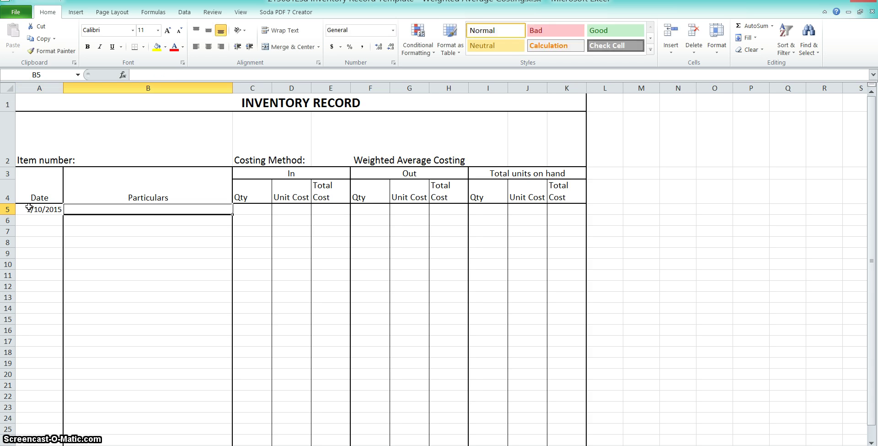
{"action": "type", "text": "Balance"}
- In the Balance row's total units on hand, enter a quantity of 850 and a unit cost of 6.50
{"action": "key", "text": "Tab"}
{"action": "key", "text": "Tab"}
{"action": "key", "text": "Tab"}
{"action": "key", "text": "Tab"}
{"action": "key", "text": "Tab"}
{"action": "key", "text": "Tab"}
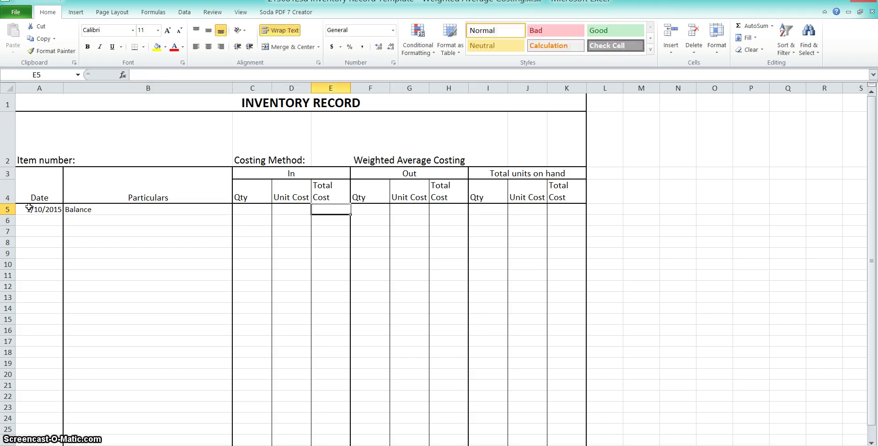
{"action": "key", "text": "Tab"}
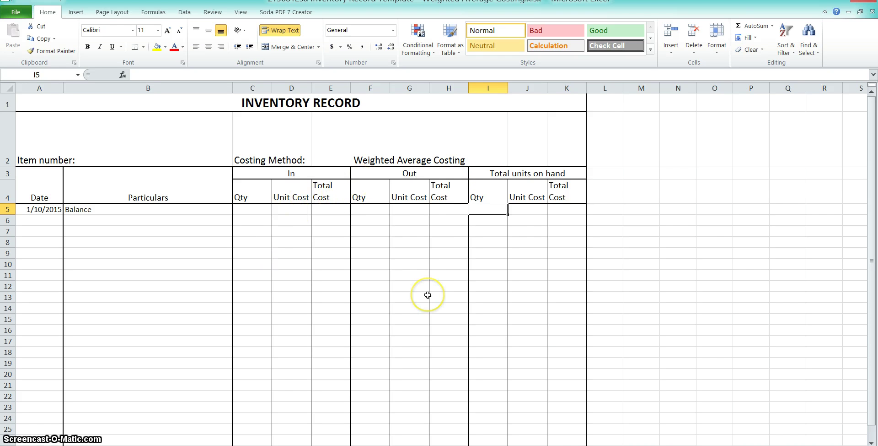
{"action": "type", "text": "8"}
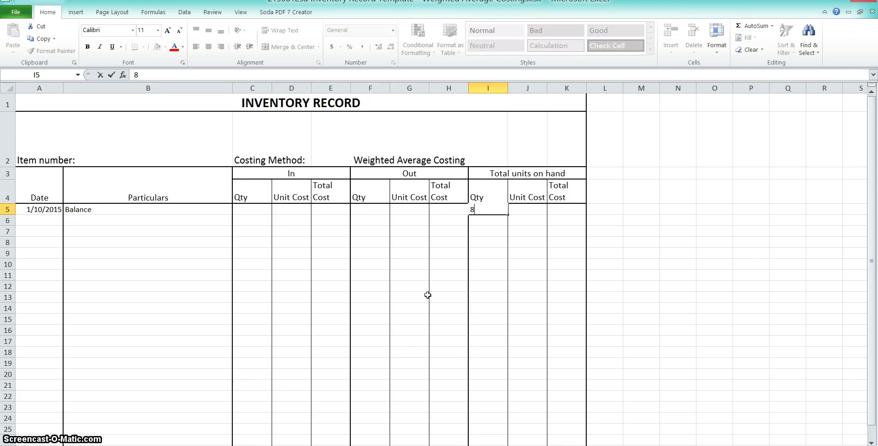
{"action": "type", "text": "50"}
{"action": "key", "text": "Tab"}
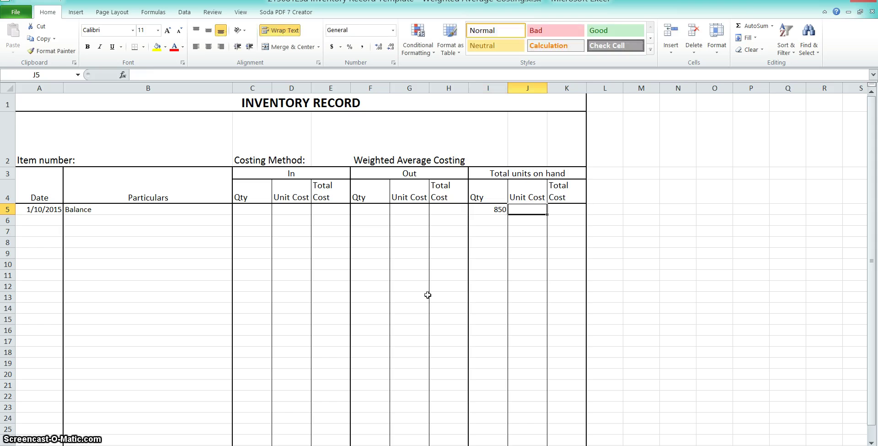
{"action": "type", "text": "6.50"}
{"action": "key", "text": "Tab"}
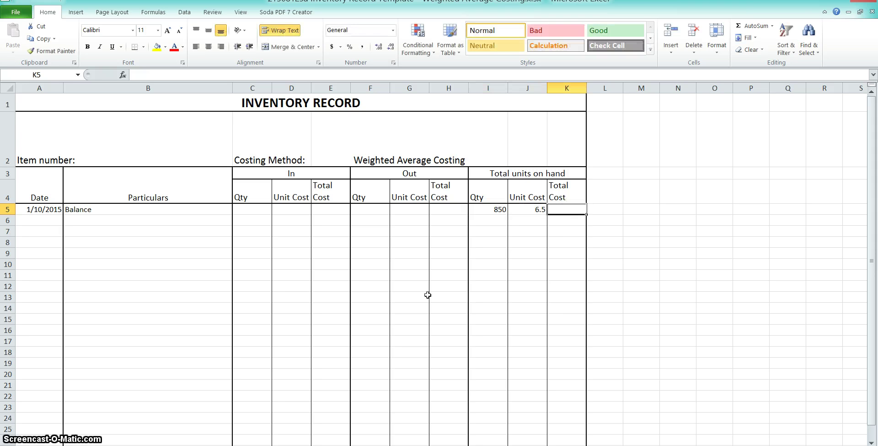
- Calculate the Balance row's total cost on hand in K5 with the formula =I5*J5
{"action": "type", "text": "="}
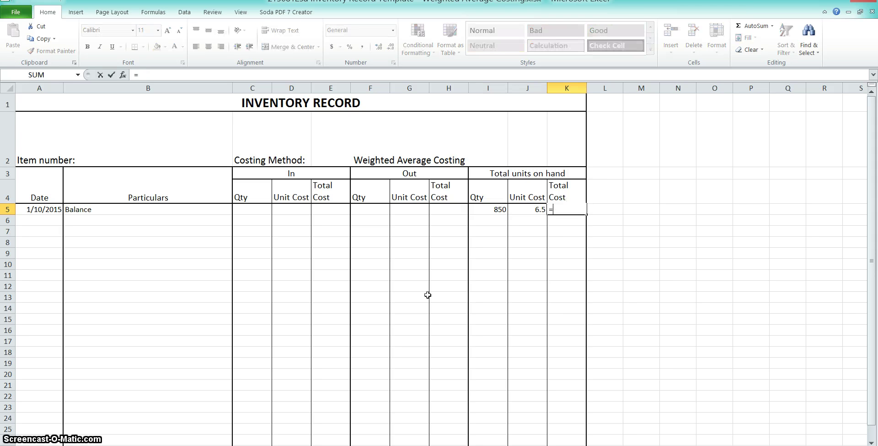
{"action": "left_click", "coordinate": [477, 208]}
{"action": "type", "text": "*"}
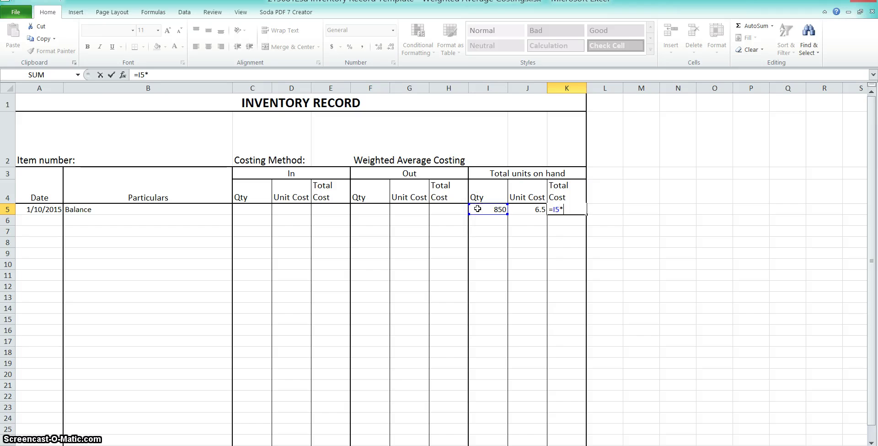
{"action": "left_click", "coordinate": [519, 208]}
{"action": "key", "text": "Return"}
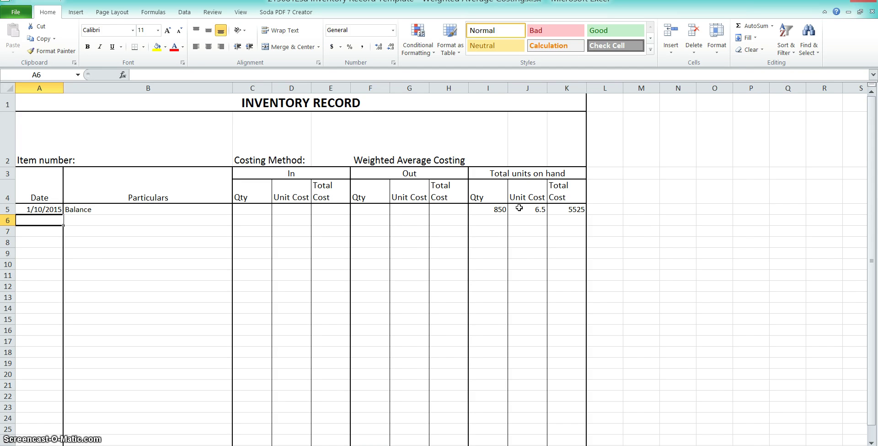
- Enter "Sales" as the particulars in B6 and 200 as the Out quantity in F6
{"action": "key", "text": "Tab"}
{"action": "type", "text": "Sa"}
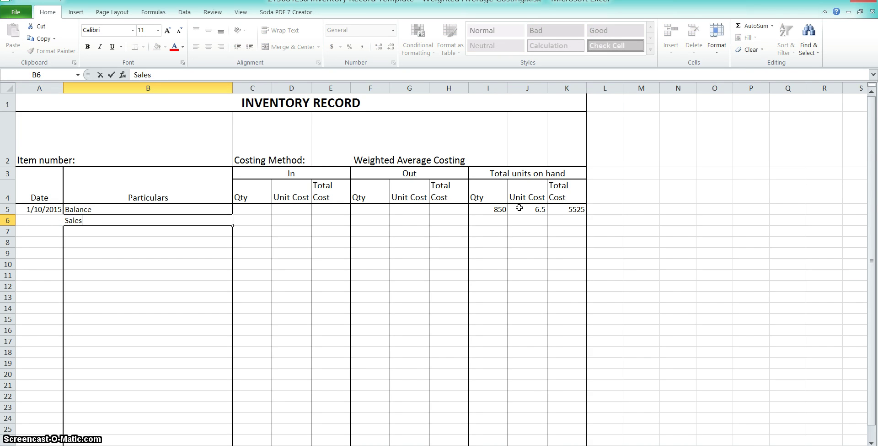
{"action": "key", "text": "Tab"}
{"action": "key", "text": "Tab"}
{"action": "key", "text": "Tab"}
{"action": "key", "text": "Tab"}
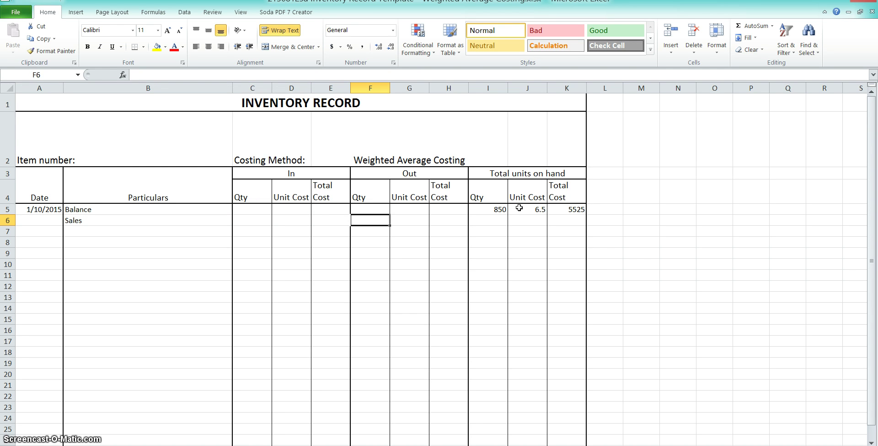
{"action": "type", "text": "200"}
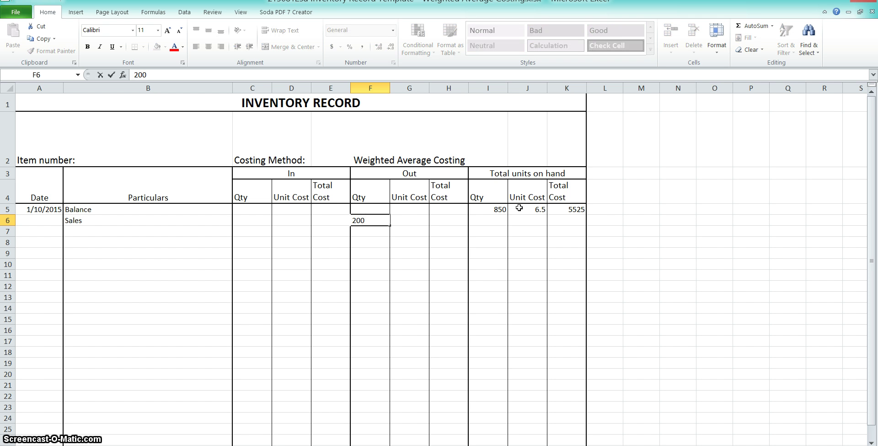
{"action": "key", "text": "Tab"}
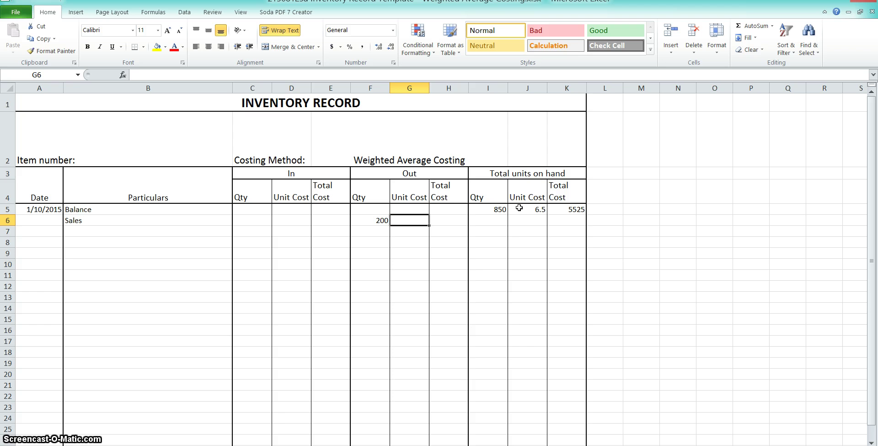
- Link the Out unit cost in G6 to the opening unit cost with the formula =J5
{"action": "type", "text": "="}
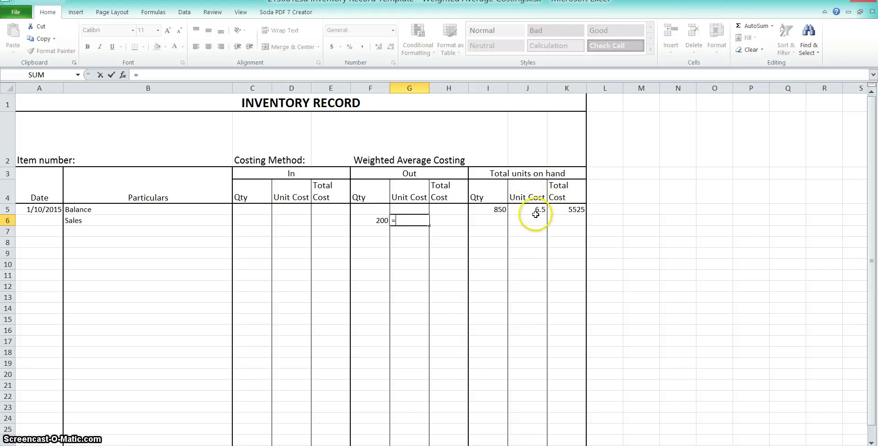
{"action": "left_click", "coordinate": [539, 208]}
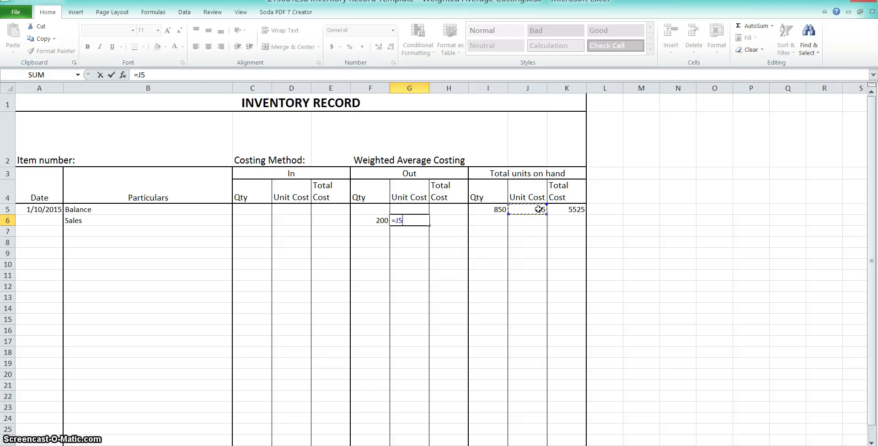
{"action": "key", "text": "Return"}
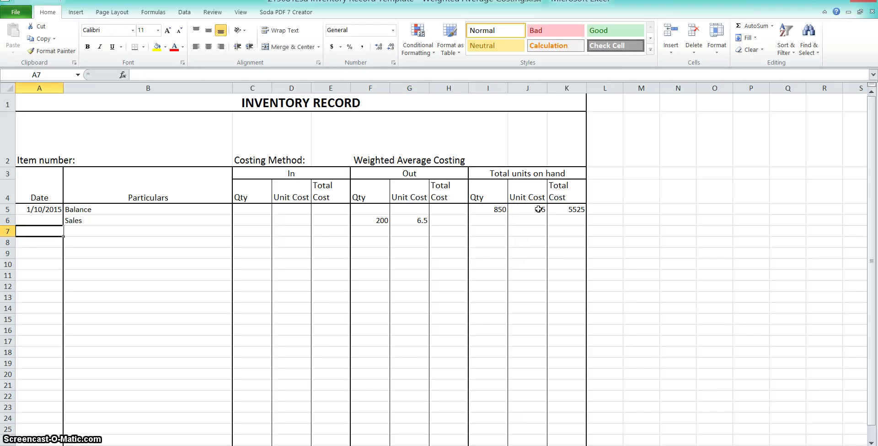
- Calculate the Out total cost of the sale in H6 with the formula =F6*G6
{"action": "left_click", "coordinate": [452, 219]}
{"action": "type", "text": "="}
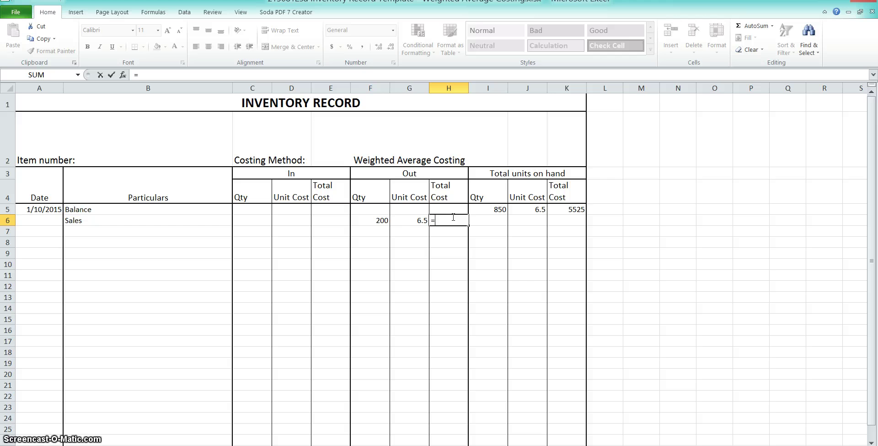
{"action": "key", "text": "Left"}
{"action": "key", "text": "Left"}
{"action": "key", "text": "Left"}
{"action": "key", "text": "Right"}
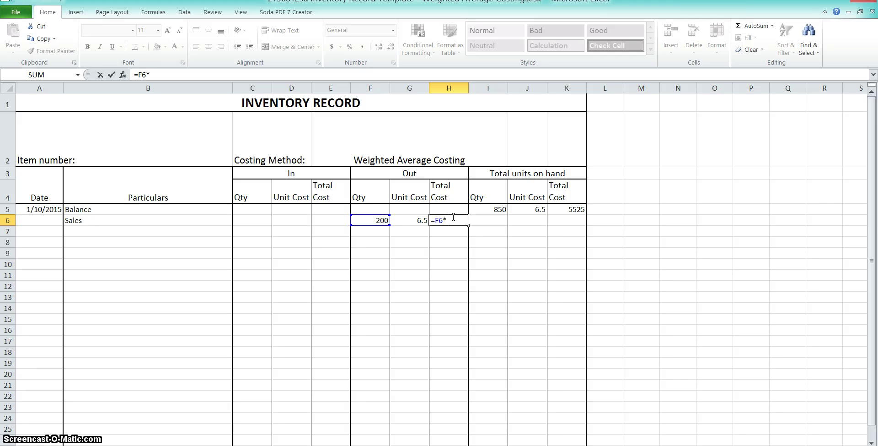
{"action": "type", "text": "*"}
{"action": "key", "text": "Left"}
{"action": "key", "text": "Return"}
{"action": "left_click", "coordinate": [453, 218]}
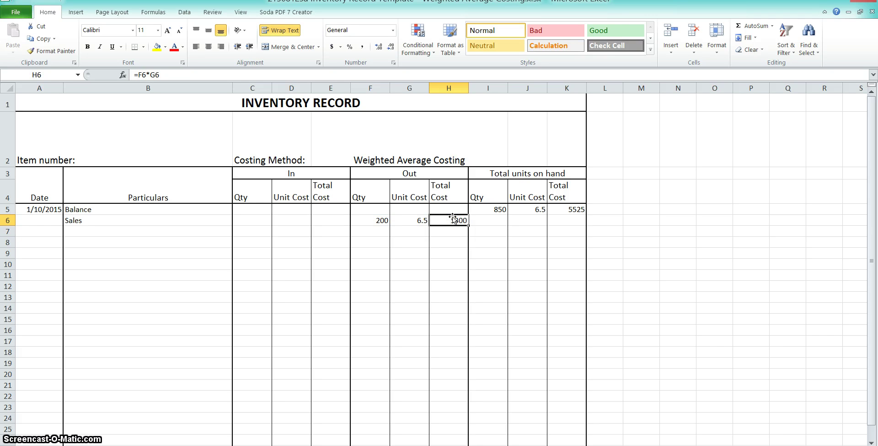
- Calculate the quantity on hand after the sale in I6 with the formula =I5+C6-F6
{"action": "left_click", "coordinate": [487, 219]}
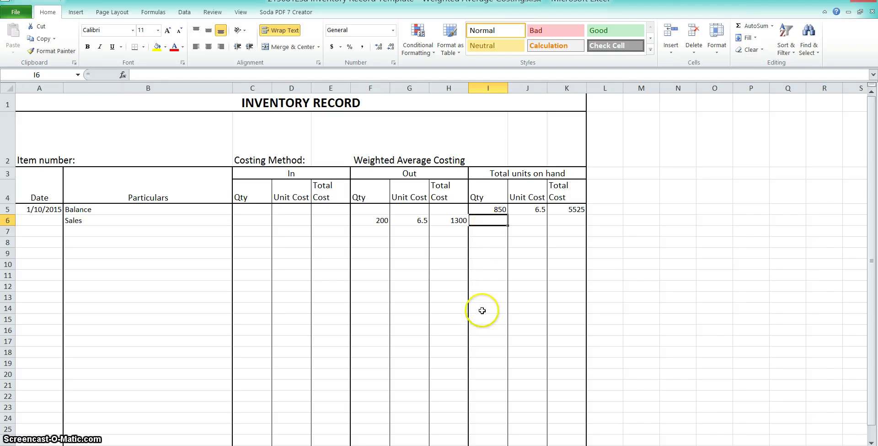
{"action": "type", "text": "="}
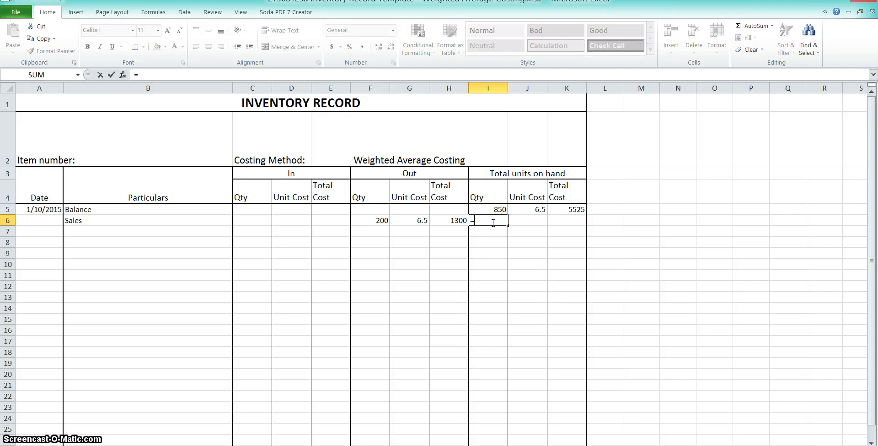
{"action": "left_click", "coordinate": [492, 209]}
{"action": "type", "text": "+"}
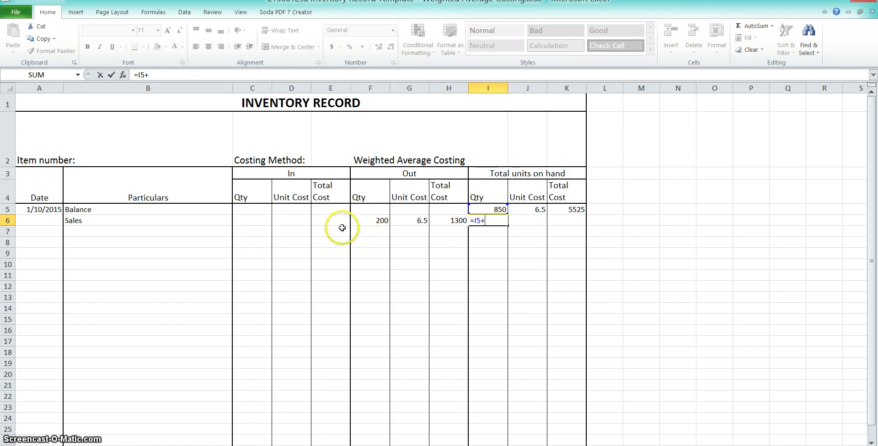
{"action": "left_click", "coordinate": [243, 220]}
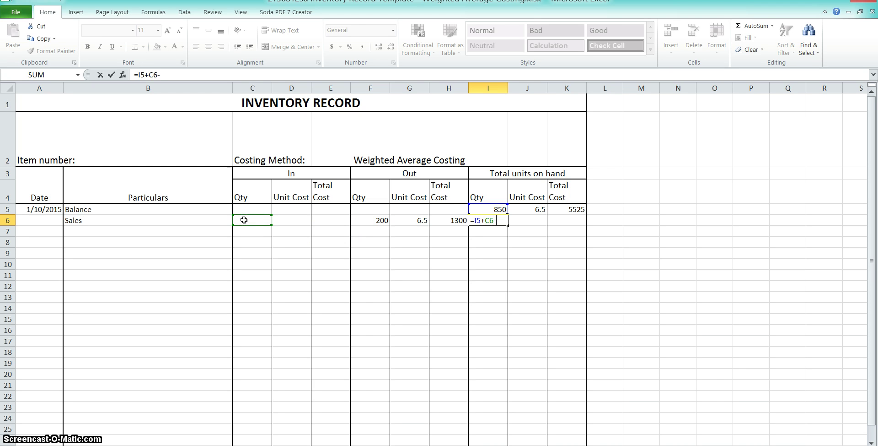
{"action": "left_click", "coordinate": [379, 220]}
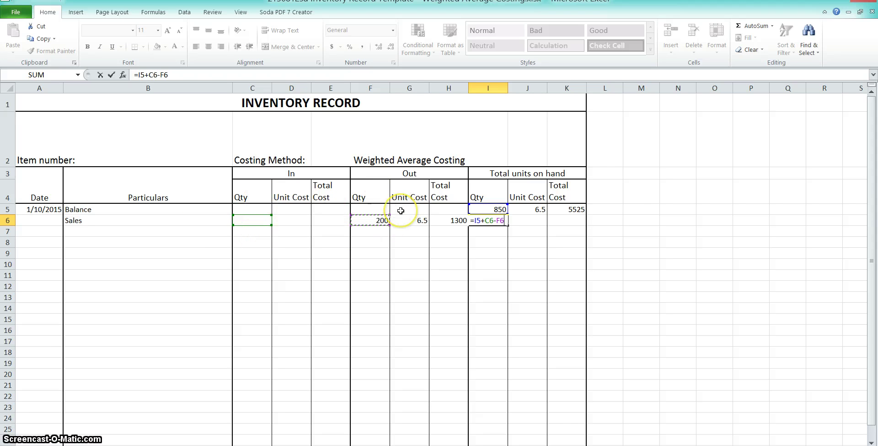
{"action": "key", "text": "Return"}
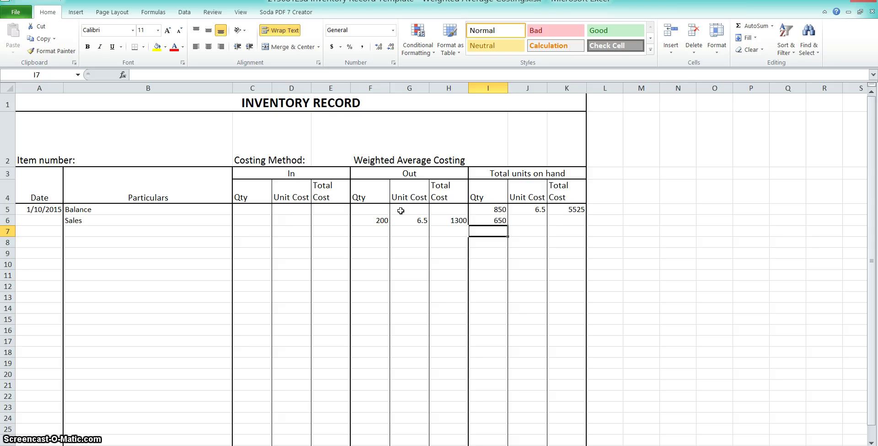
{"action": "left_click", "coordinate": [499, 220]}
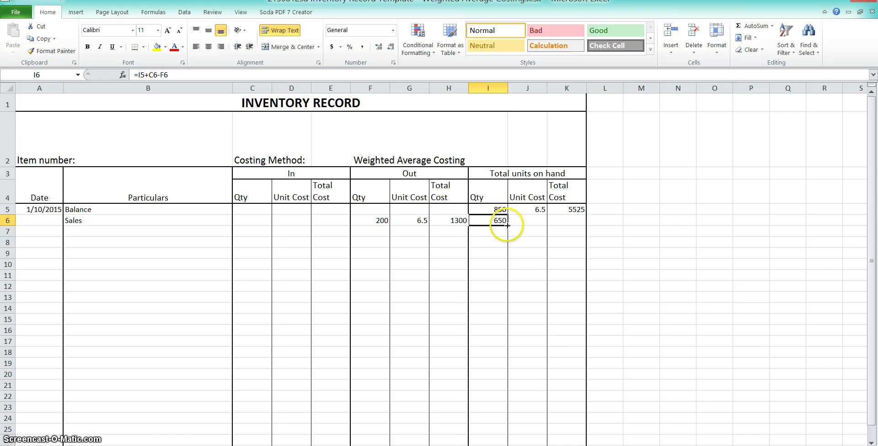
- Copy the quantity-on-hand formula from I6 down to I15
{"action": "left_click_drag", "start_coordinate": [507, 225], "coordinate": [507, 325]}
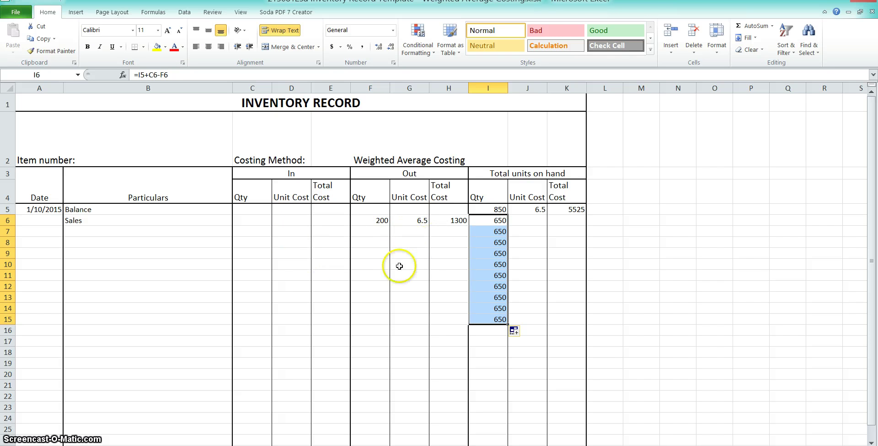
- Calculate the unit cost on hand in J6 with the formula =K6/I6 and copy it down to J15
{"action": "left_click", "coordinate": [529, 220]}
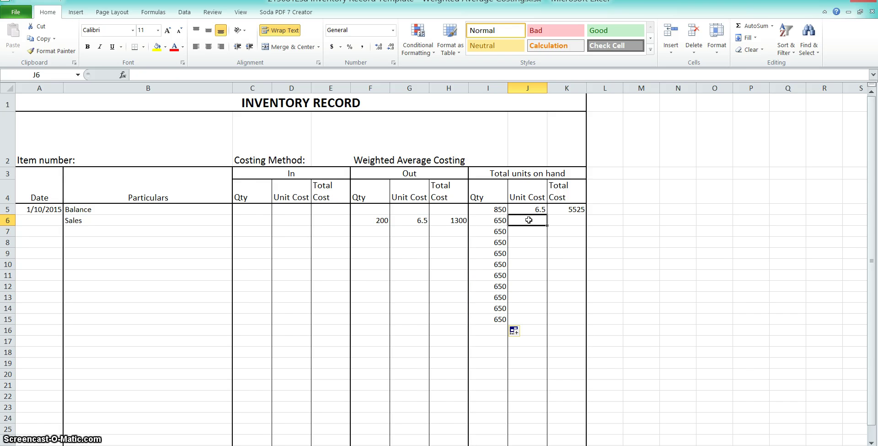
{"action": "type", "text": "="}
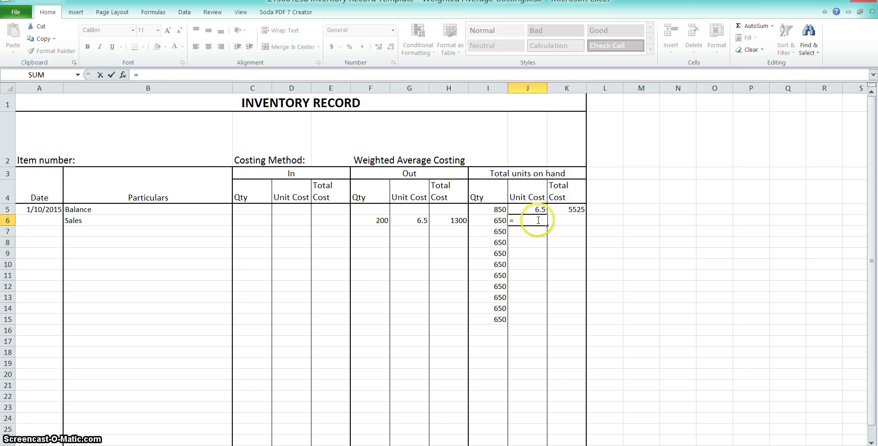
{"action": "left_click", "coordinate": [552, 219]}
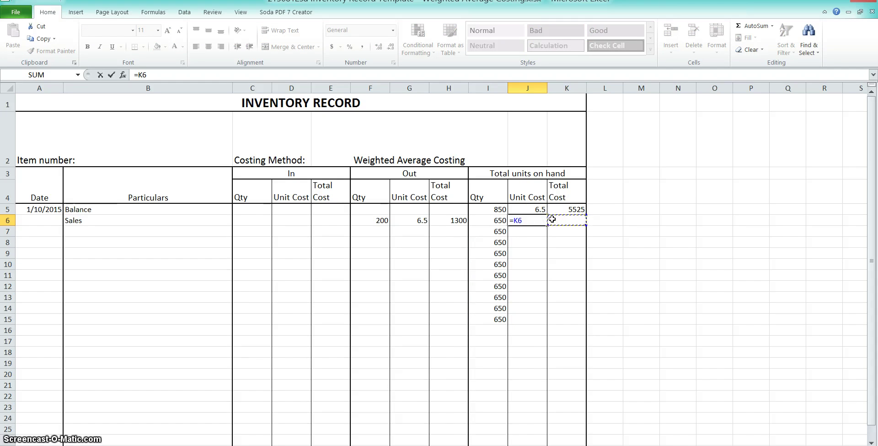
{"action": "type", "text": "/"}
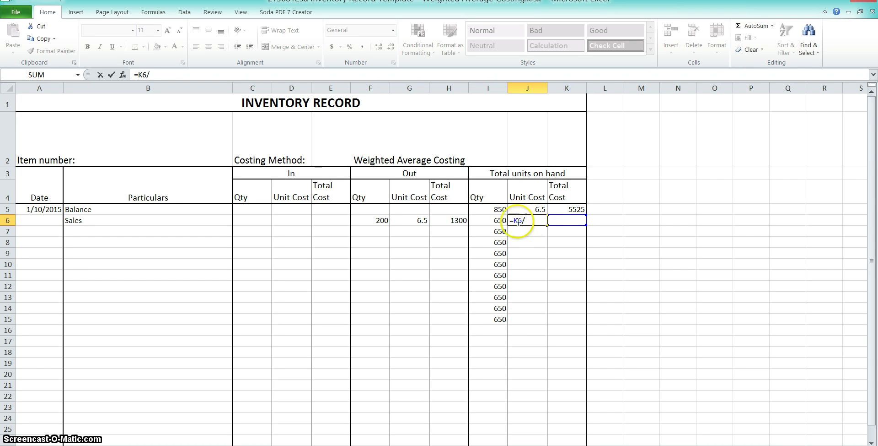
{"action": "left_click", "coordinate": [496, 223]}
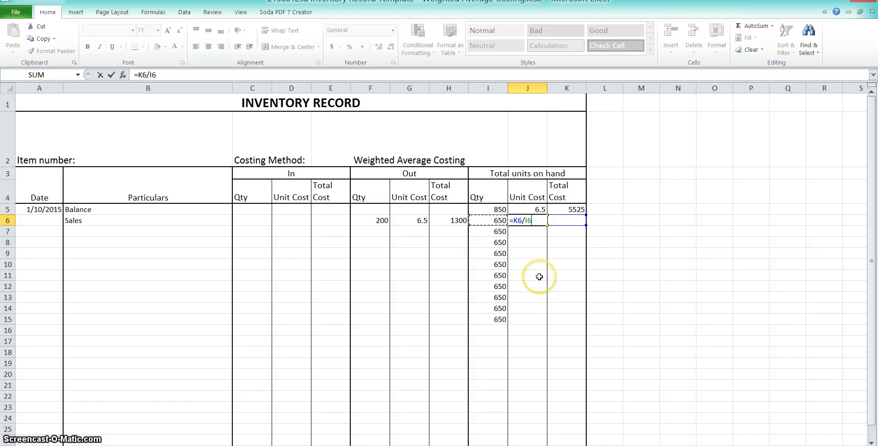
{"action": "key", "text": "ctrl+Return"}
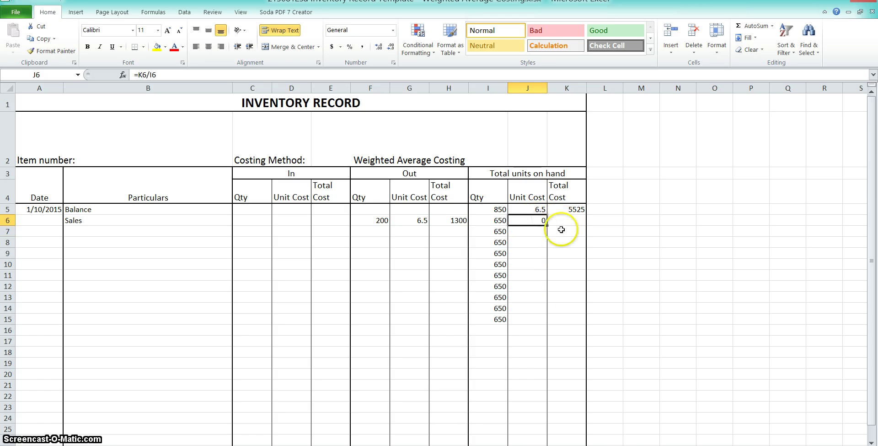
{"action": "left_click_drag", "start_coordinate": [547, 246], "coordinate": [536, 320]}
{"action": "left_click", "coordinate": [536, 242]}
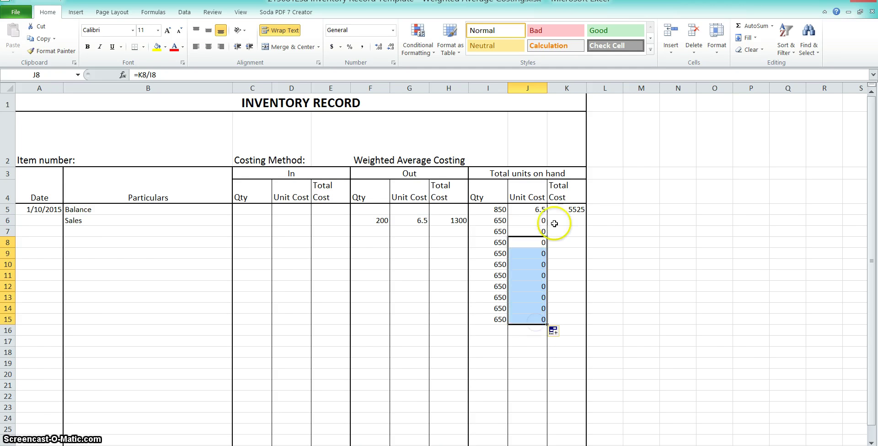
- Calculate the total cost on hand in K6 with the formula =K5+E6-H6 and copy it down to K15
{"action": "left_click", "coordinate": [559, 222]}
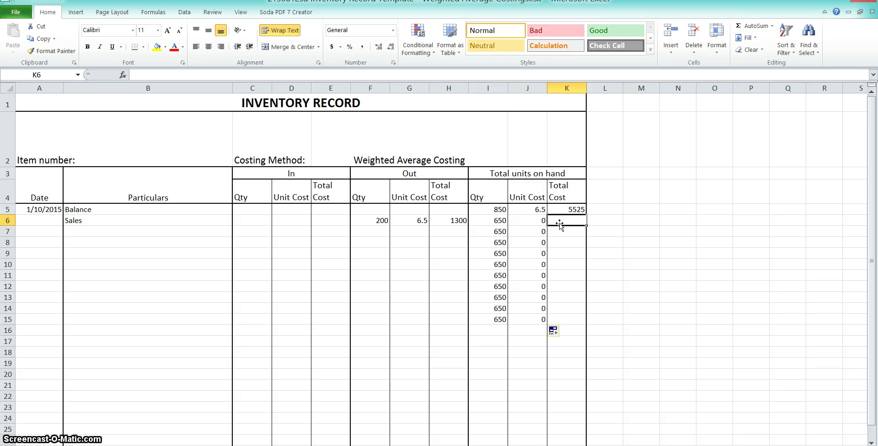
{"action": "type", "text": "="}
{"action": "left_click", "coordinate": [562, 209]}
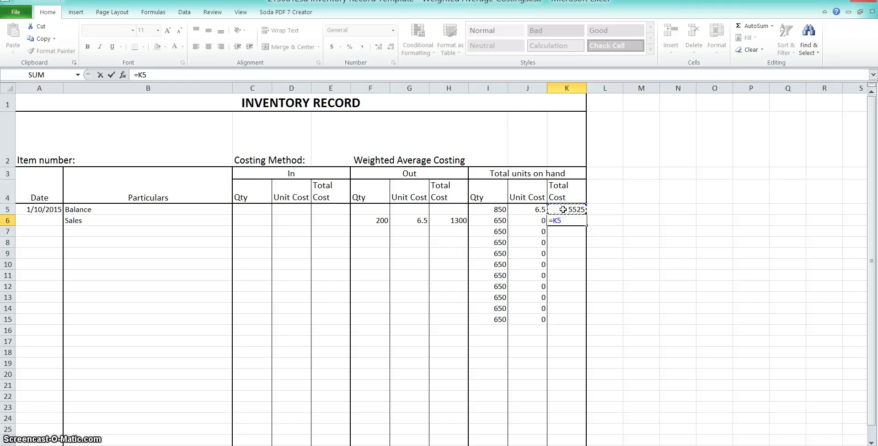
{"action": "type", "text": "+"}
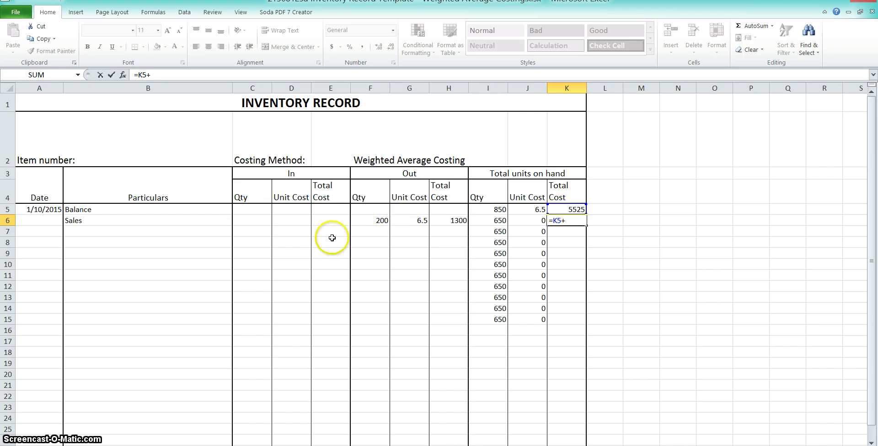
{"action": "left_click", "coordinate": [328, 221]}
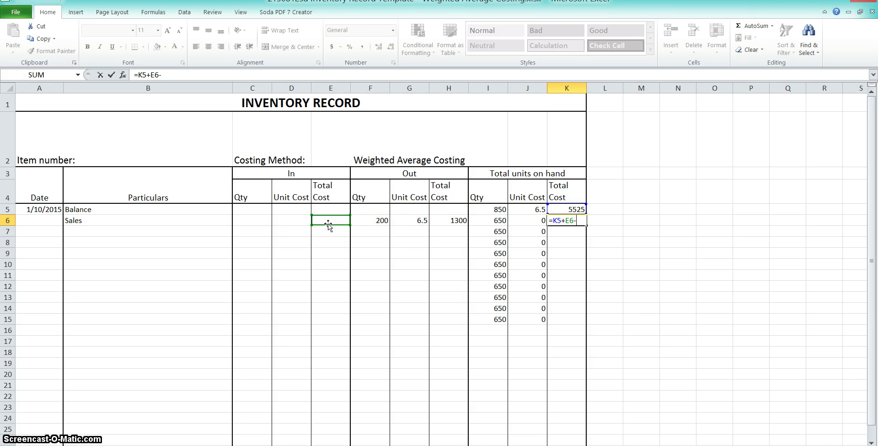
{"action": "left_click", "coordinate": [448, 221]}
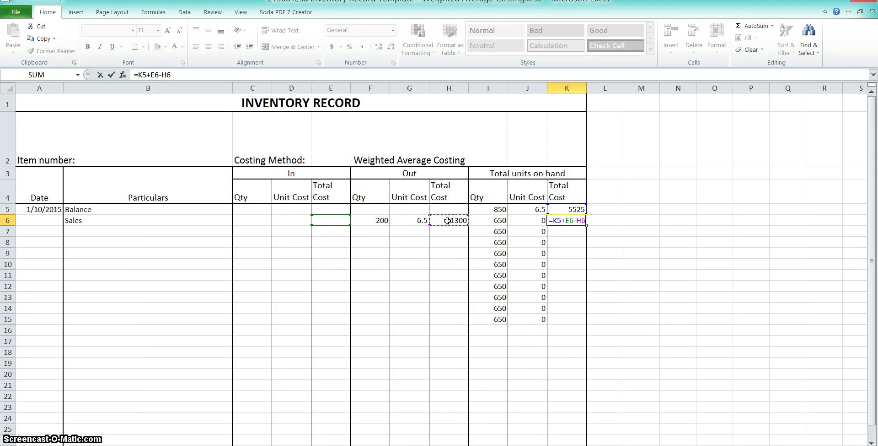
{"action": "key", "text": "Return"}
{"action": "left_click", "coordinate": [533, 221]}
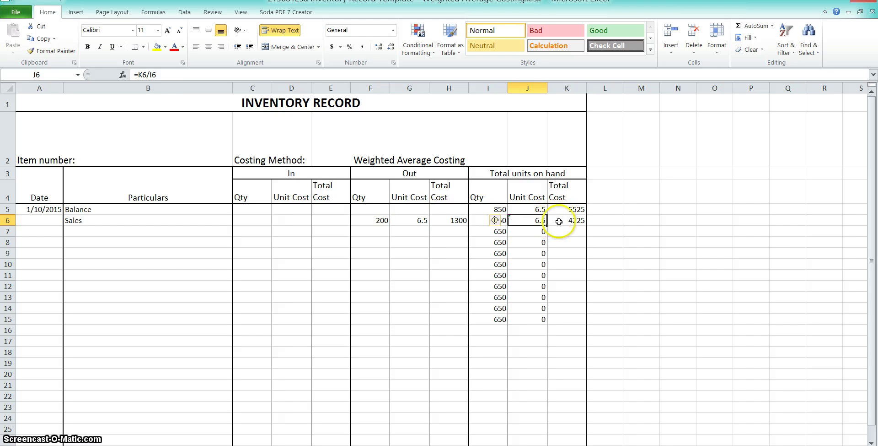
{"action": "left_click", "coordinate": [553, 221]}
{"action": "left_click_drag", "start_coordinate": [586, 225], "coordinate": [583, 328]}
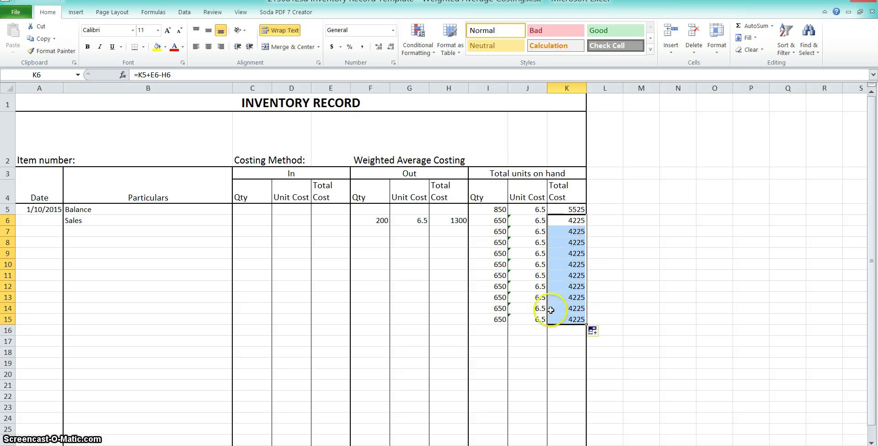
- Enter 7/10/2015 as the date of the sale in A6
{"action": "left_click", "coordinate": [319, 234]}
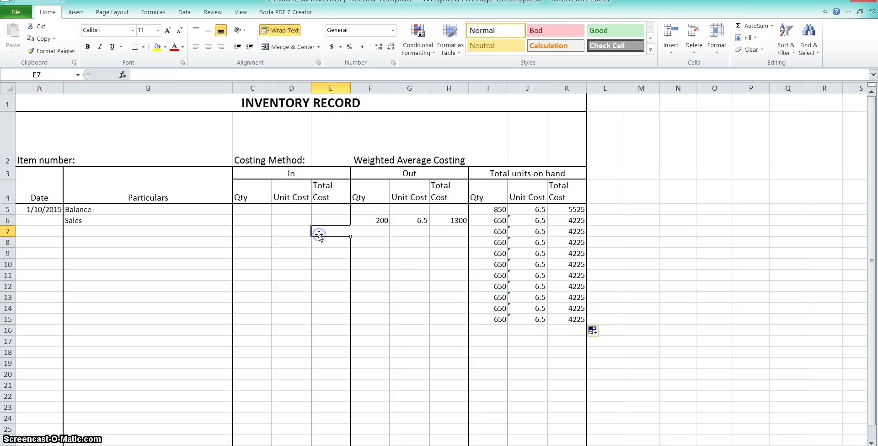
{"action": "key", "text": "Left"}
{"action": "key", "text": "Left"}
{"action": "key", "text": "Left"}
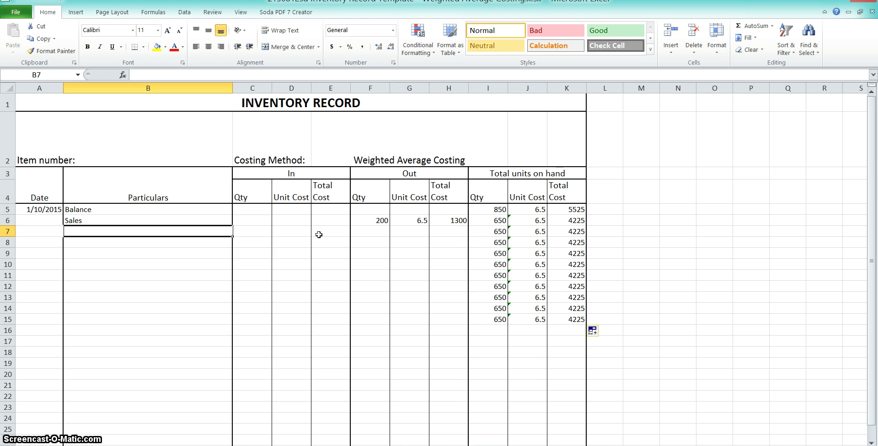
{"action": "key", "text": "Left"}
{"action": "key", "text": "Up"}
{"action": "type", "text": "7/10"}
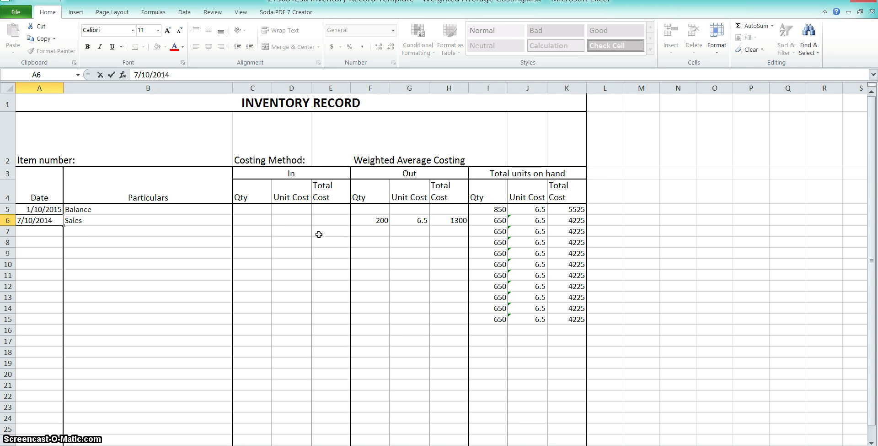
{"action": "type", "text": "/2015"}
{"action": "key", "text": "Return"}
- Start the next transaction in row 7 with the date 9/10/2015 and the particulars "Purchased"
{"action": "type", "text": "9"}
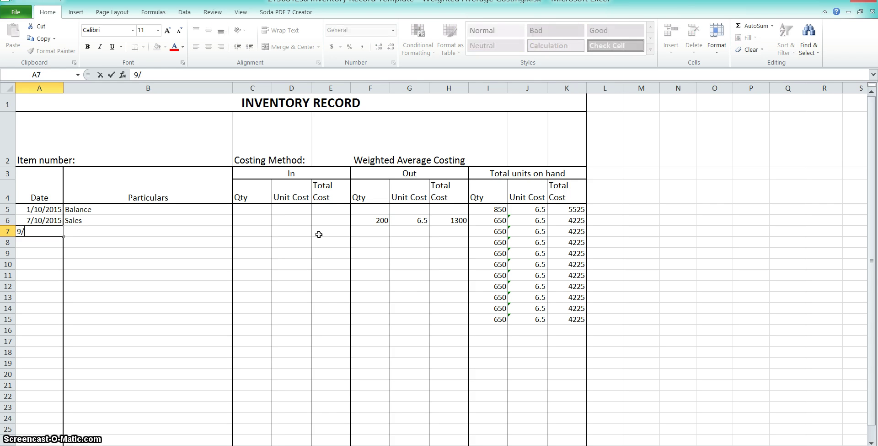
{"action": "type", "text": "/10/2015"}
{"action": "key", "text": "Tab"}
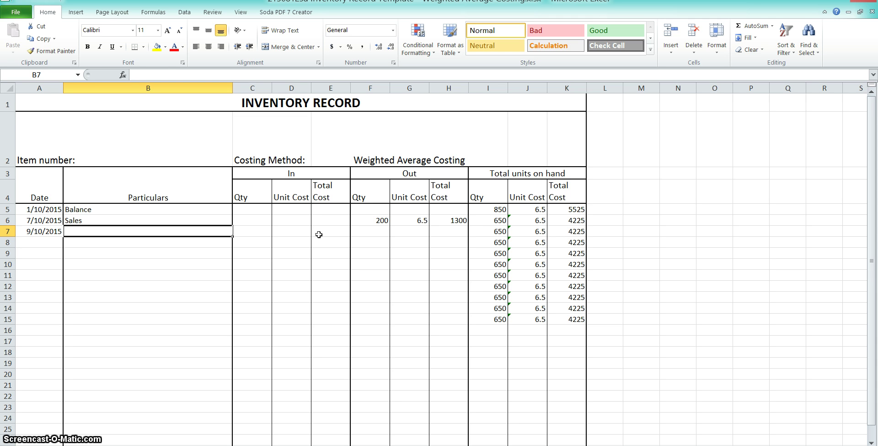
{"action": "type", "text": "Purchased"}
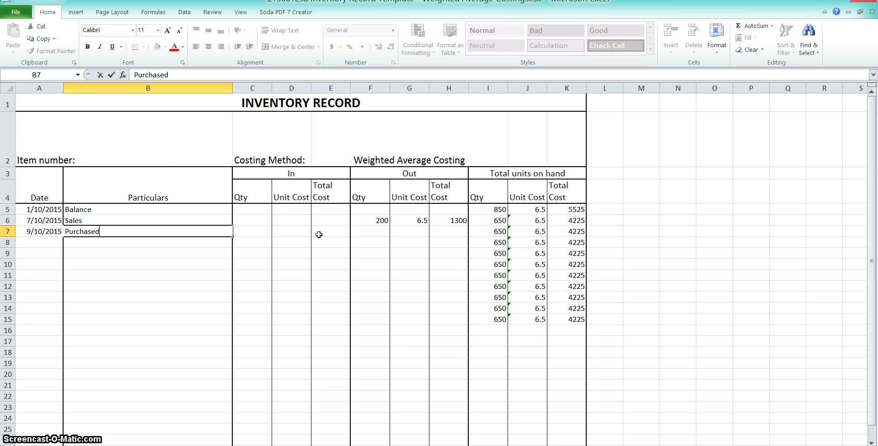
{"action": "key", "text": "Tab"}
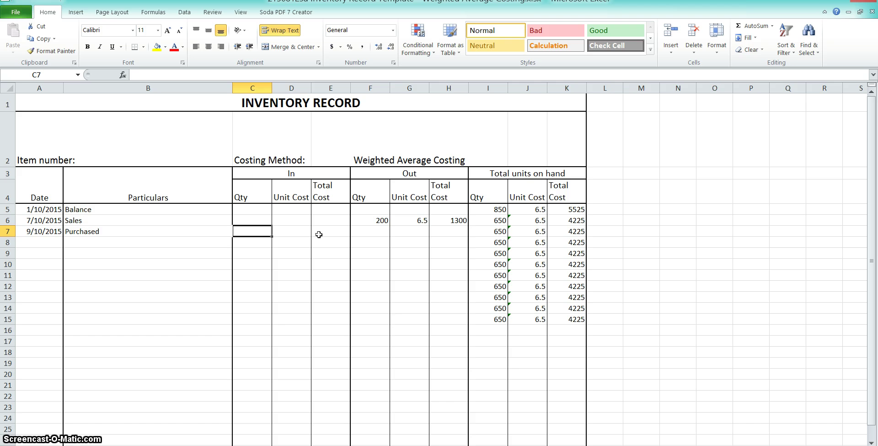
- Enter the purchase's In quantity of 400 in C7 and unit cost of 6 in D7
{"action": "type", "text": "400"}
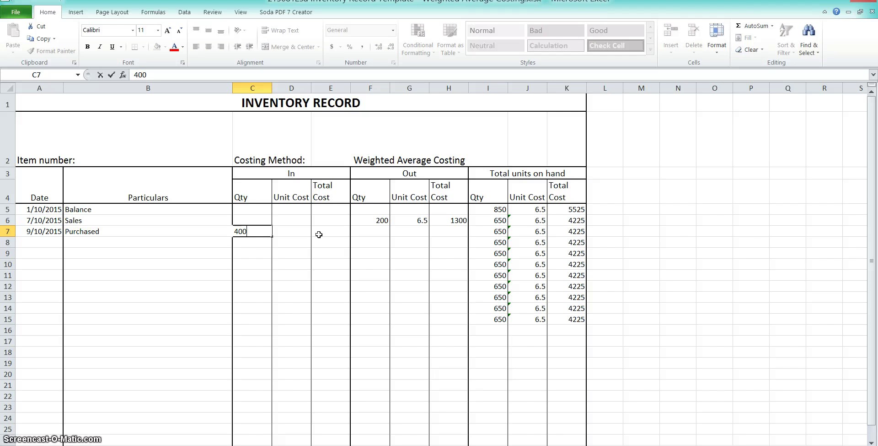
{"action": "key", "text": "Tab"}
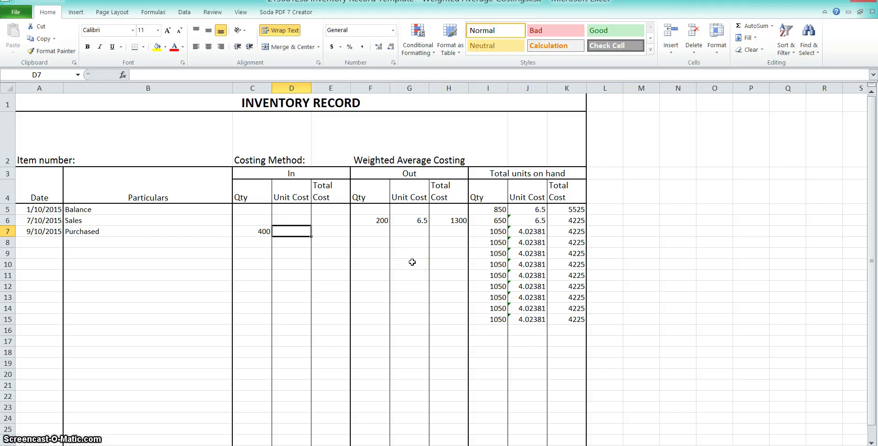
{"action": "type", "text": "6"}
{"action": "key", "text": "Tab"}
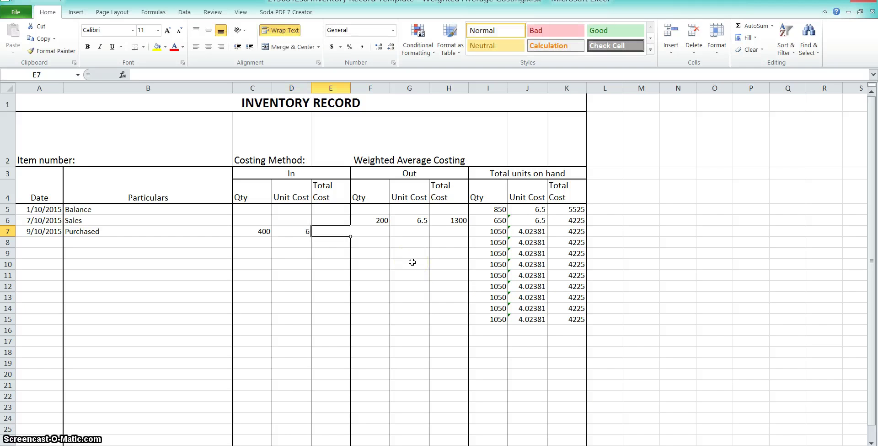
- Calculate the In total cost of the purchase in E7 with the formula =C7*D7
{"action": "type", "text": "="}
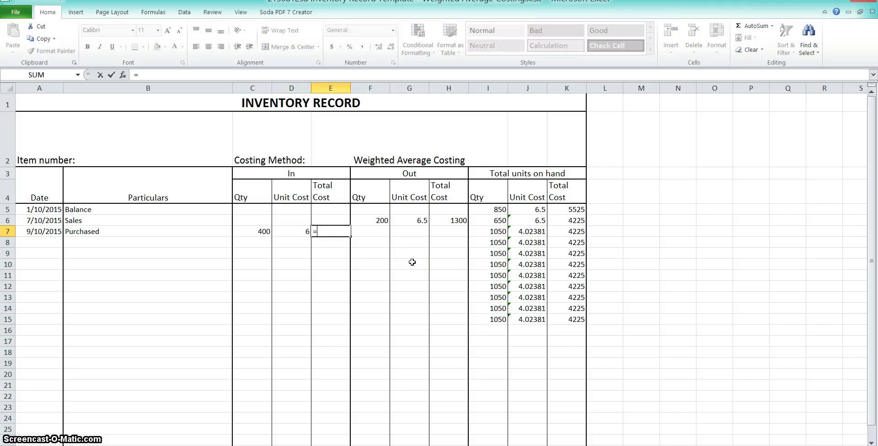
{"action": "left_click", "coordinate": [268, 234]}
{"action": "type", "text": "*"}
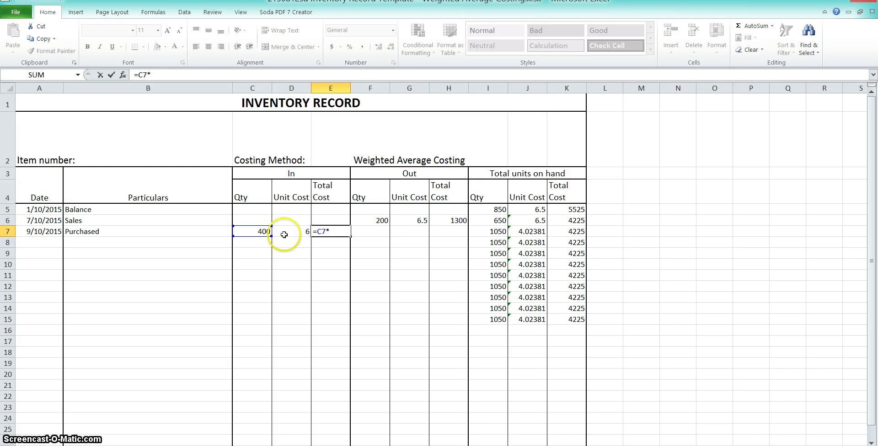
{"action": "left_click", "coordinate": [285, 233]}
{"action": "key", "text": "Return"}
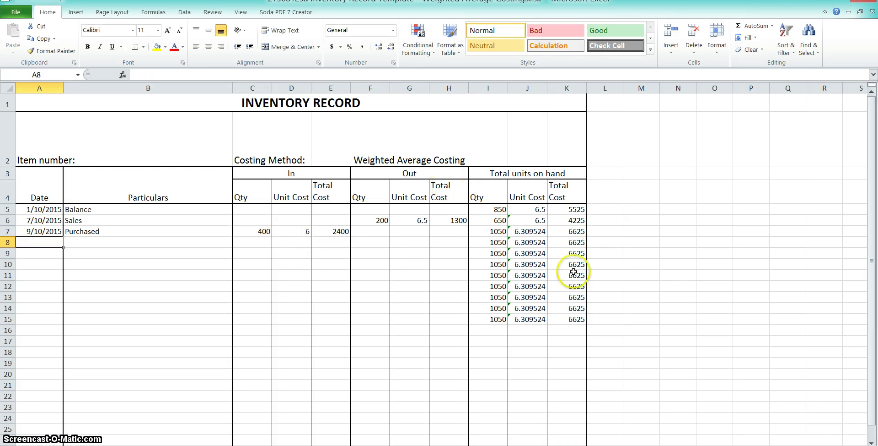
- Reduce the on-hand unit costs in J7:J15 to two decimal places
{"action": "left_click", "coordinate": [513, 233]}
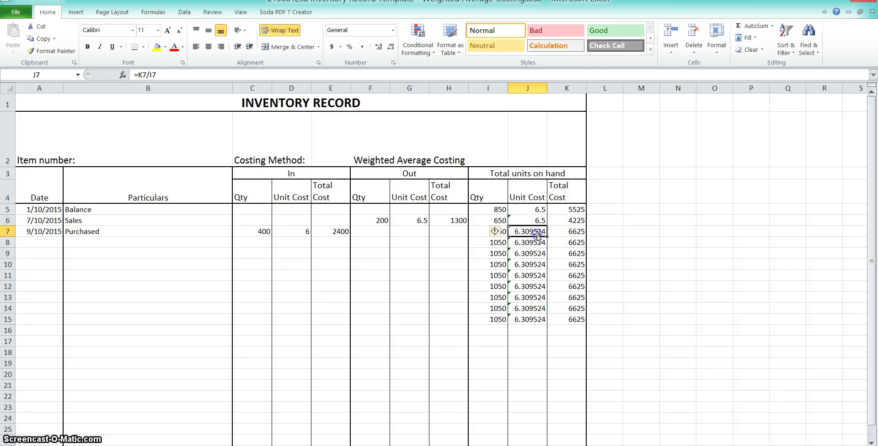
{"action": "left_click_drag", "start_coordinate": [530, 319], "coordinate": [525, 231]}
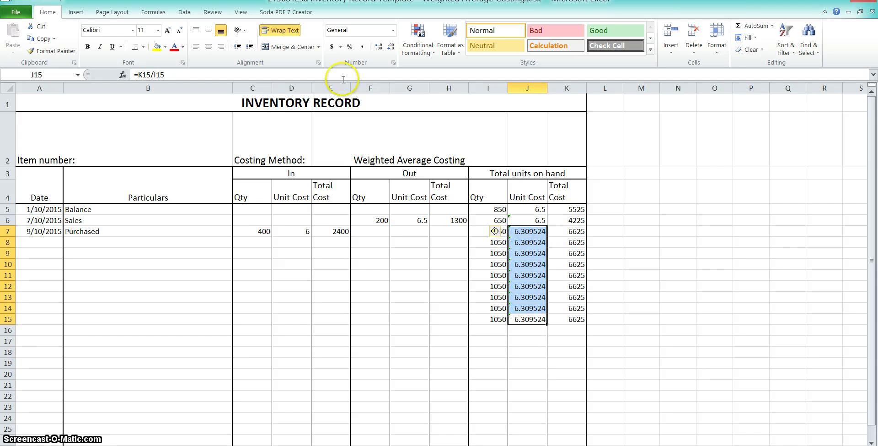
{"action": "left_click", "coordinate": [390, 46]}
{"action": "left_click", "coordinate": [390, 46]}
{"action": "left_click", "coordinate": [390, 47]}
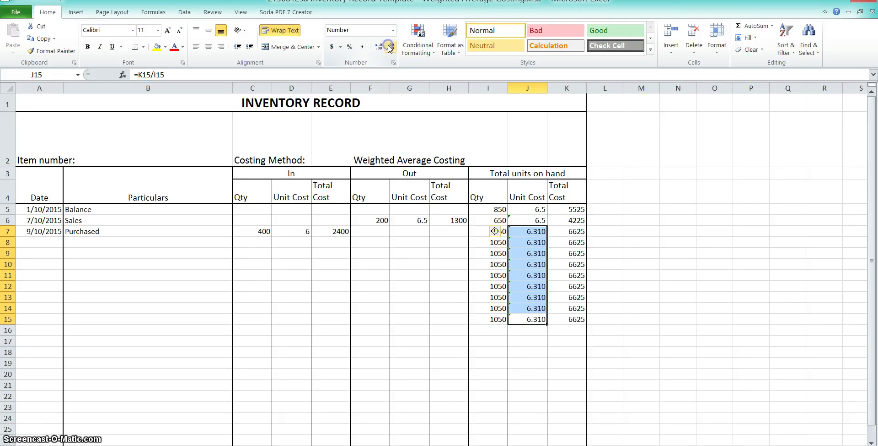
{"action": "left_click", "coordinate": [389, 47]}
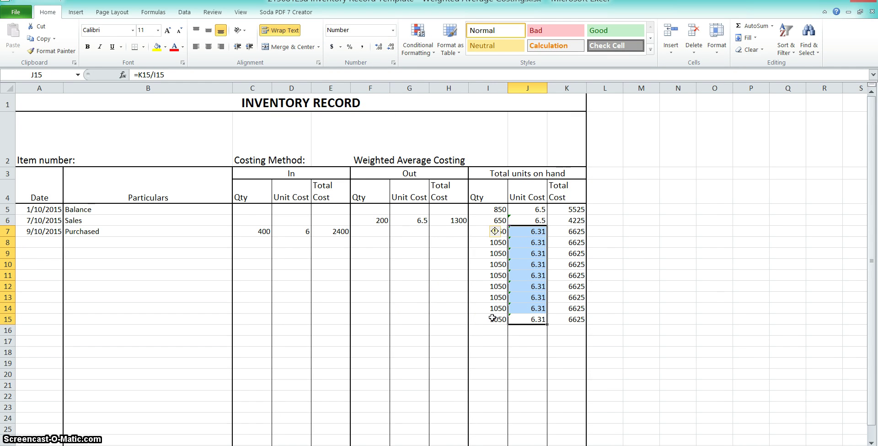
- Enter 11/10/2015 as the date of the next transaction in A8
{"action": "left_click", "coordinate": [29, 241]}
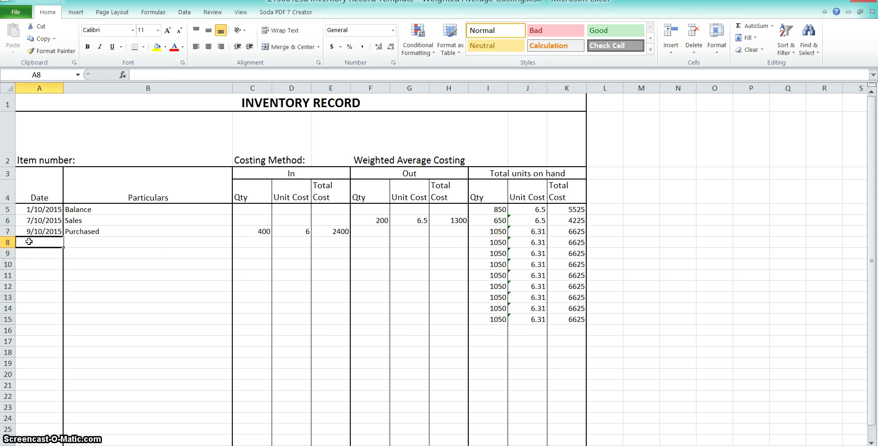
{"action": "type", "text": "11/1"}
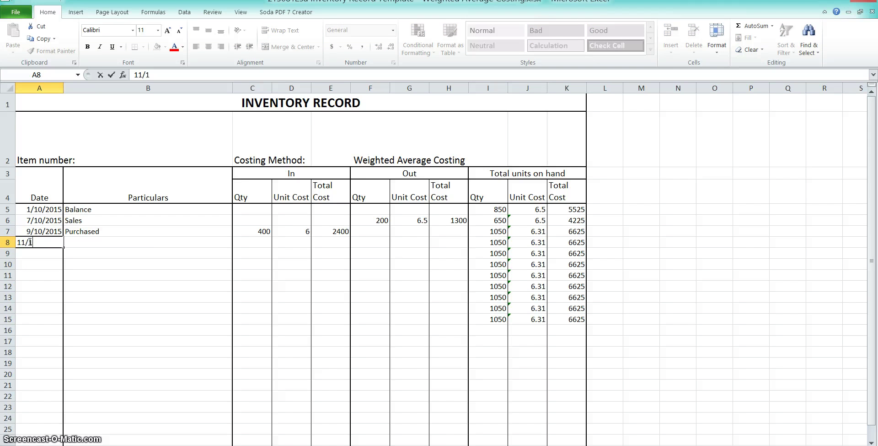
{"action": "type", "text": "0/20145"}
{"action": "key", "text": "Tab"}
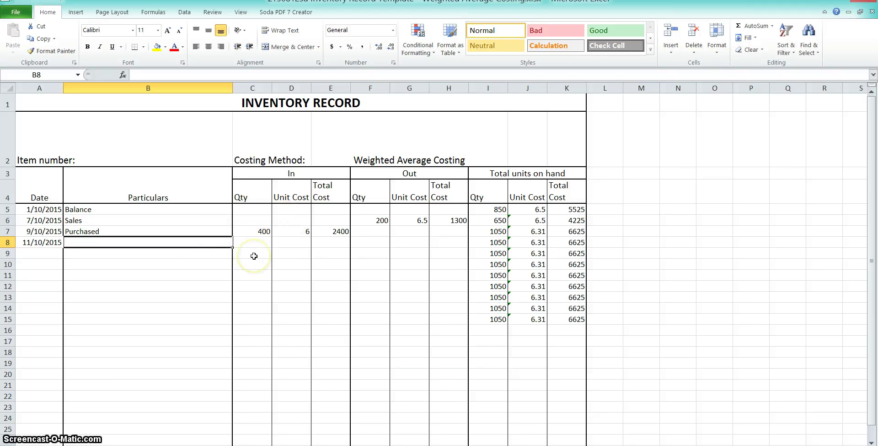
- Enter Purchase Returns as the particulars of the 11/10/2015 transaction in B8
{"action": "type", "text": "Return"}
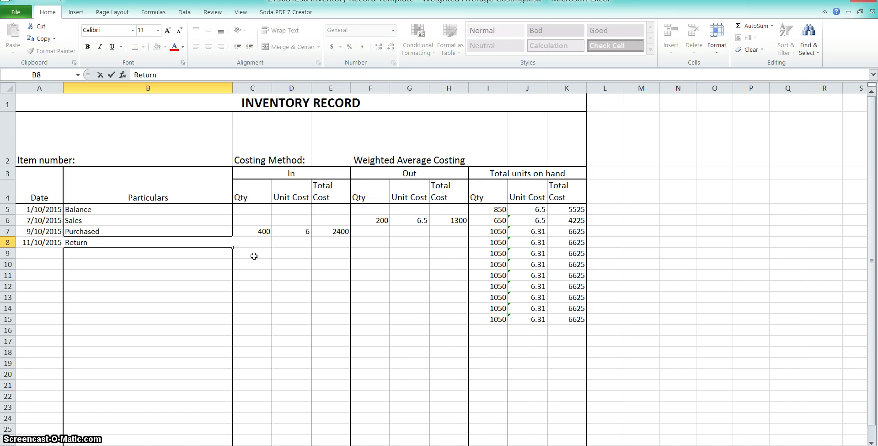
{"action": "type", "text": "Purc"}
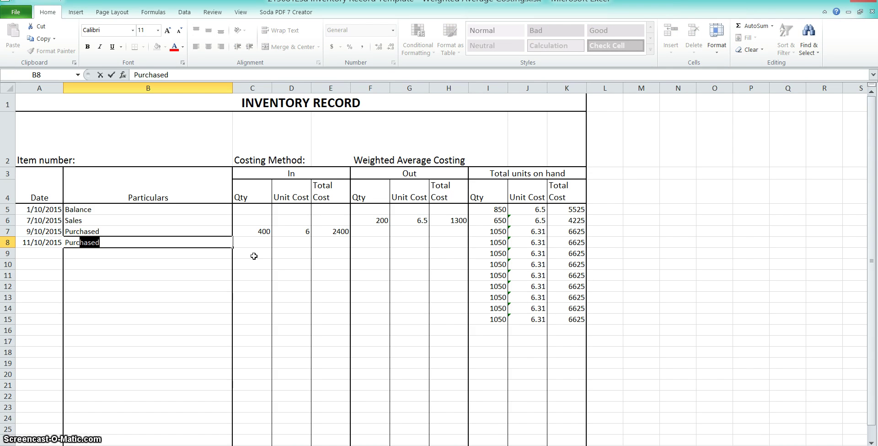
{"action": "key", "text": "BackSpace"}
{"action": "type", "text": "chase R"}
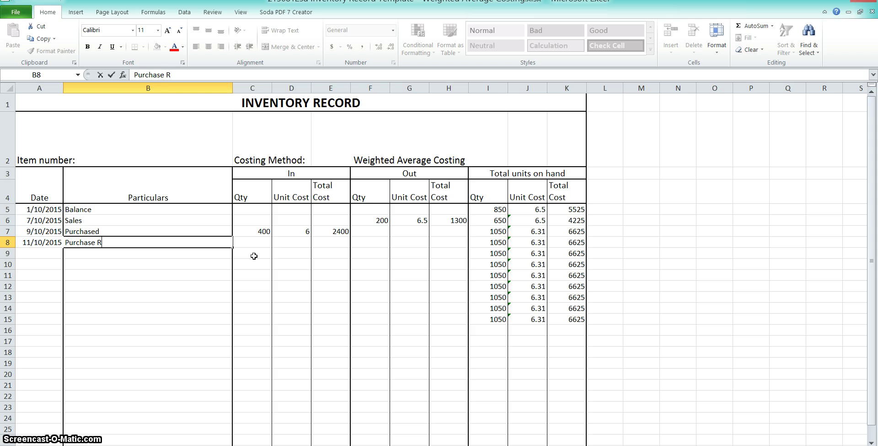
{"action": "type", "text": "eturns"}
{"action": "key", "text": "Tab"}
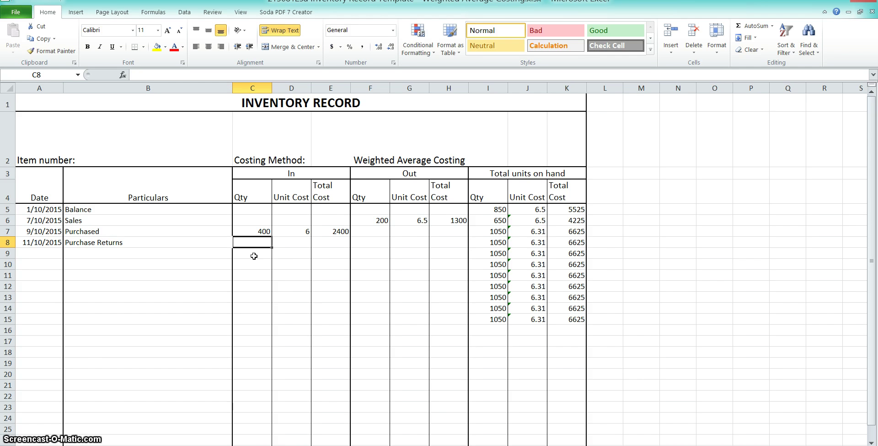
- Enter the purchase return's Out quantity of 50 in F8 and link its unit cost in G8 to the purchase unit cost with =D7
{"action": "left_click", "coordinate": [363, 240]}
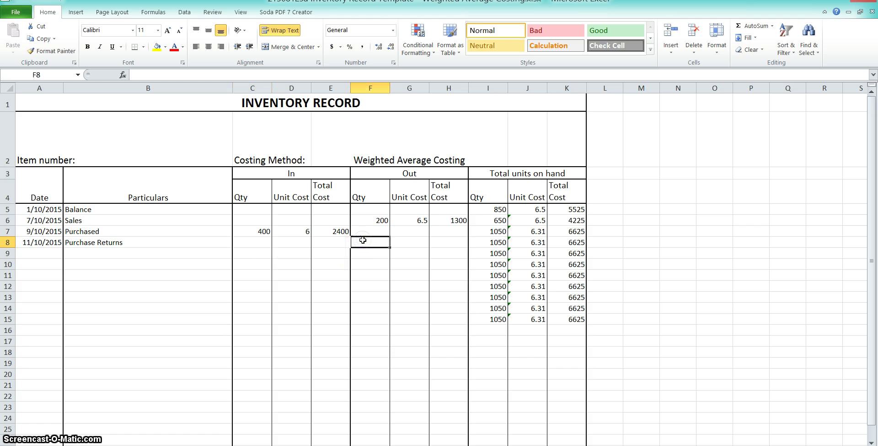
{"action": "type", "text": "50"}
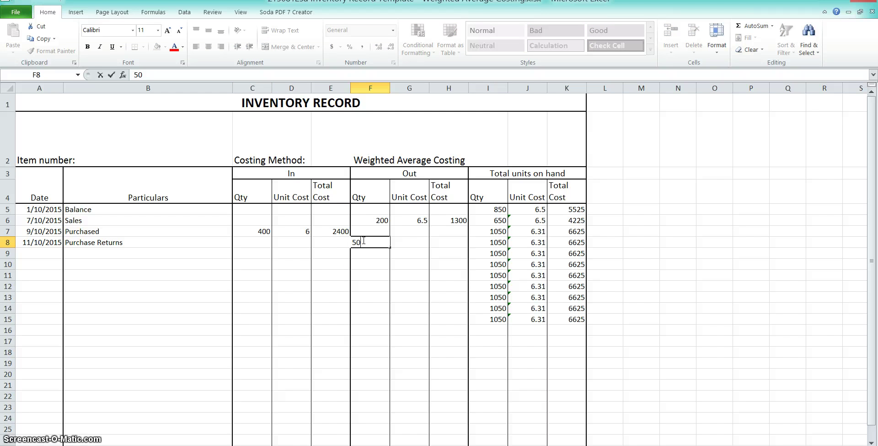
{"action": "key", "text": "Tab"}
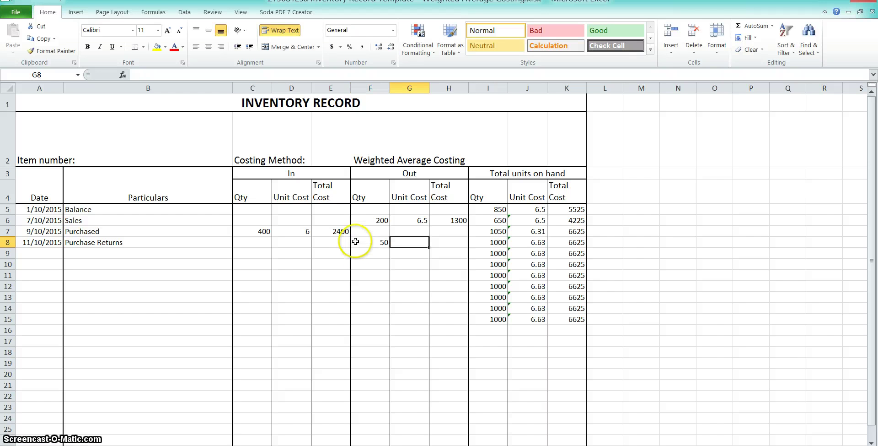
{"action": "type", "text": "="}
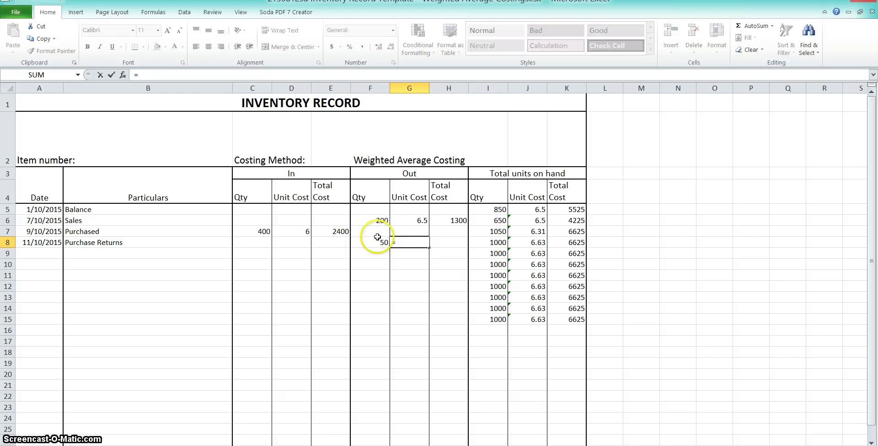
{"action": "left_click", "coordinate": [301, 232]}
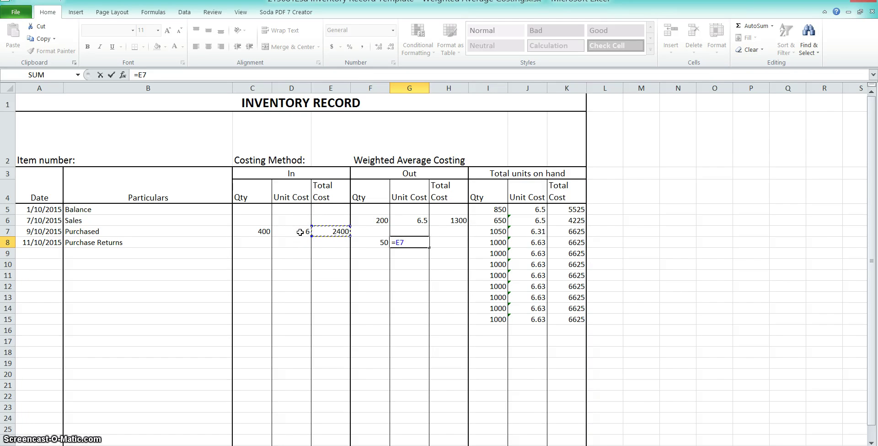
{"action": "key", "text": "Return"}
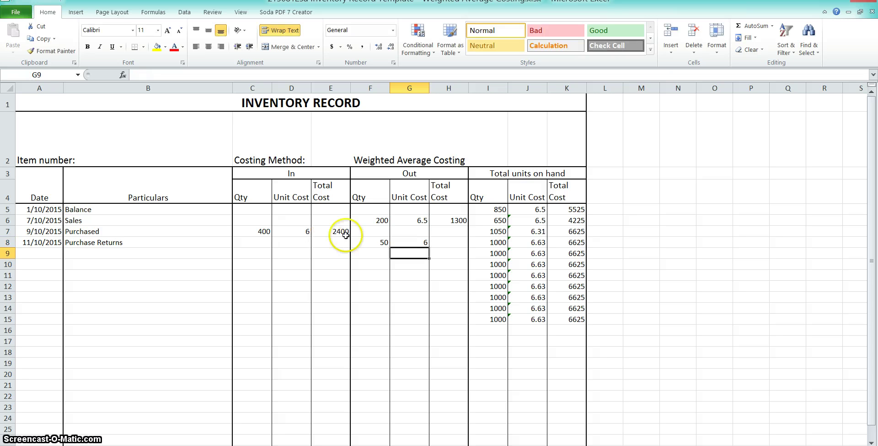
- Calculate the Out total cost of the purchase return in H8 with the formula =F8*G8, and check the on-hand unit cost in J8
{"action": "left_click", "coordinate": [441, 240]}
{"action": "type", "text": "="}
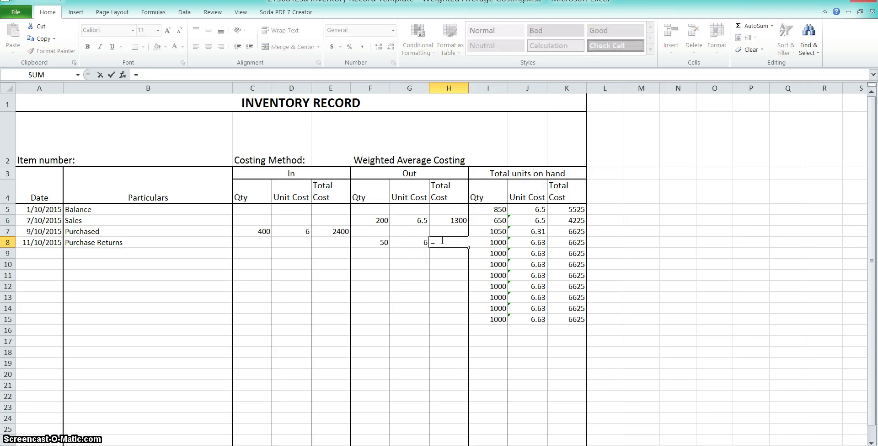
{"action": "key", "text": "Left"}
{"action": "key", "text": "Left"}
{"action": "type", "text": "*"}
{"action": "key", "text": "Left"}
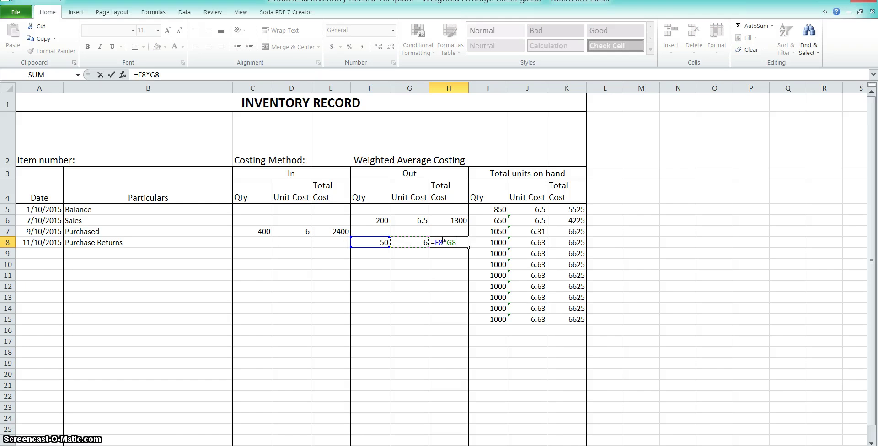
{"action": "key", "text": "Return"}
{"action": "left_click", "coordinate": [529, 240]}
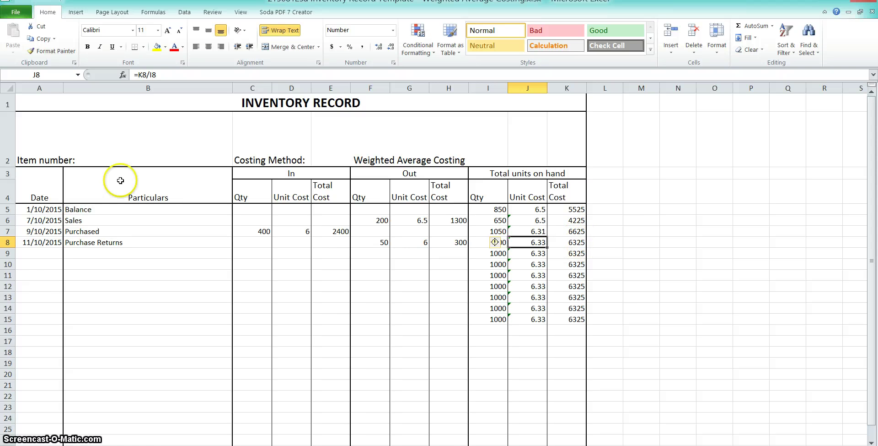
- Enter 15/10/2015 as the date of the next transaction in A9
{"action": "left_click", "coordinate": [26, 255]}
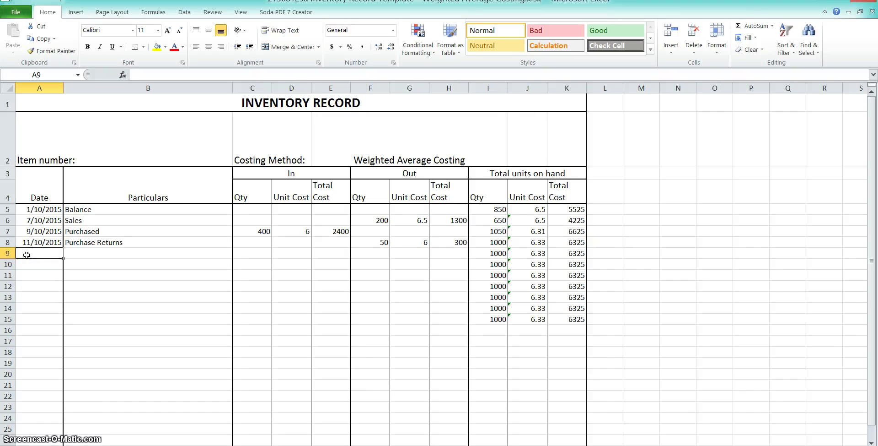
{"action": "type", "text": "15/"}
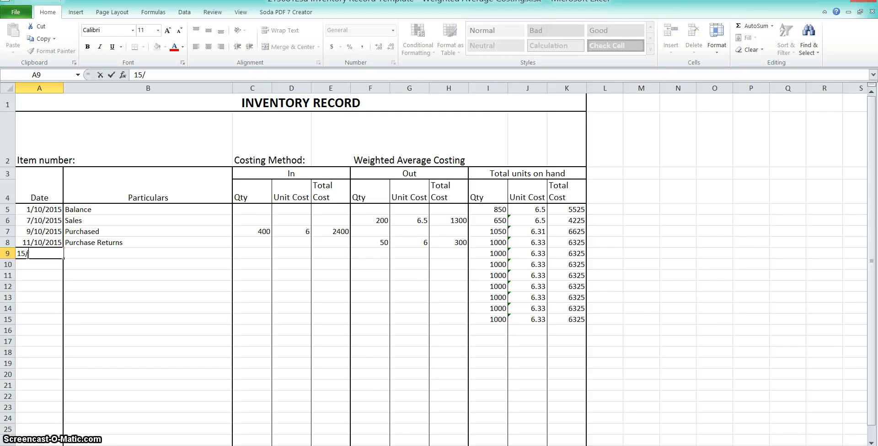
{"action": "type", "text": "10/2015"}
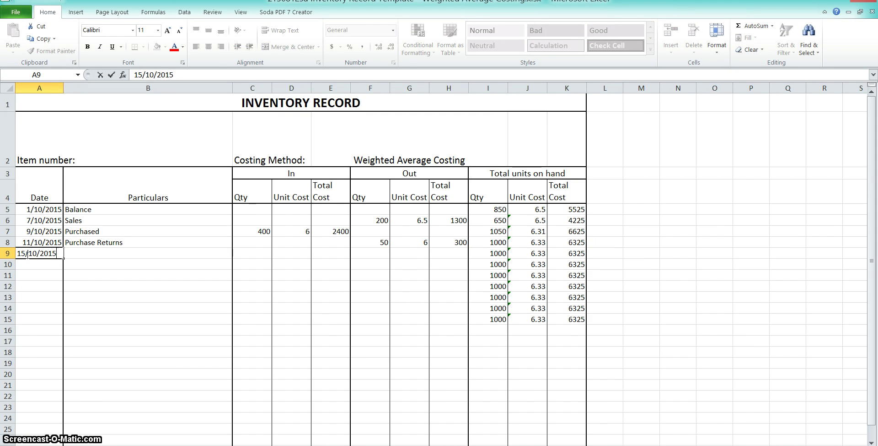
{"action": "key", "text": "Tab"}
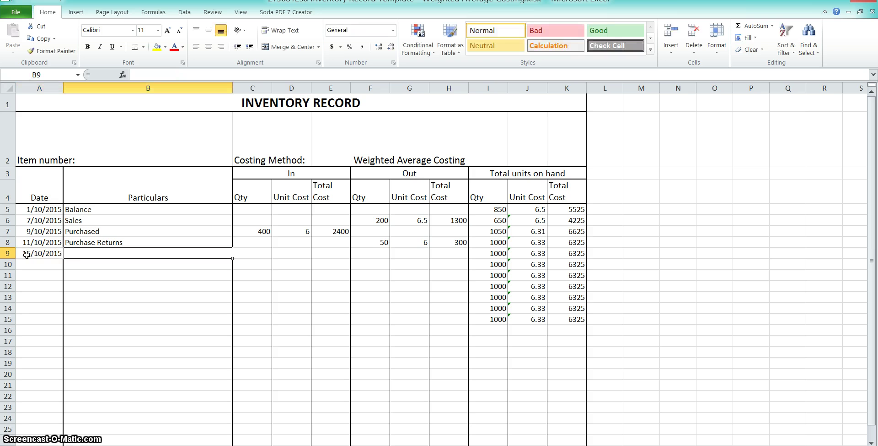
- Enter Sold goods as the particulars of the 15/10/2015 transaction in B9
{"action": "type", "text": "Sold f"}
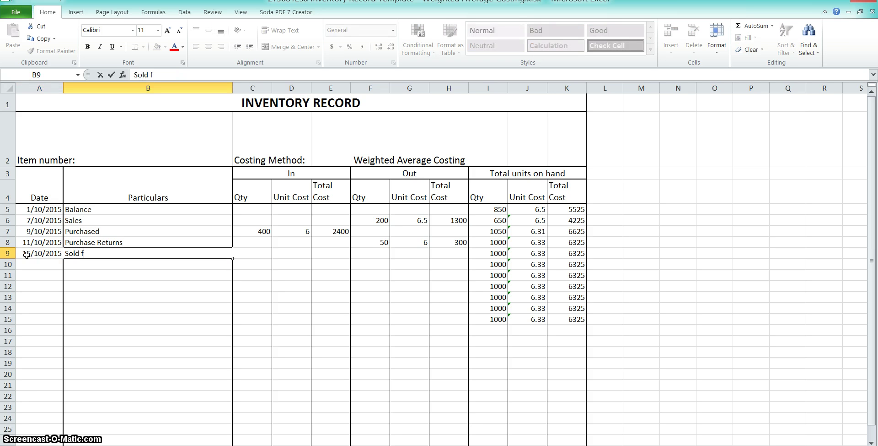
{"action": "type", "text": "rom"}
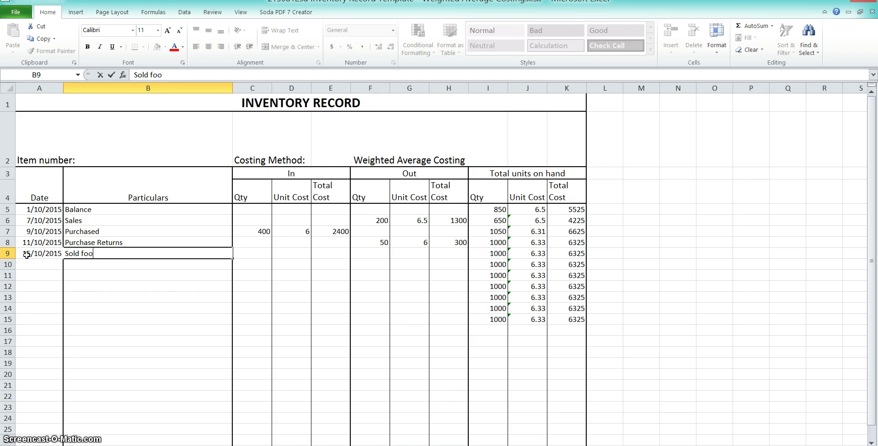
{"action": "key", "text": "BackSpace"}
{"action": "key", "text": "BackSpace"}
{"action": "key", "text": "BackSpace"}
{"action": "key", "text": "BackSpace"}
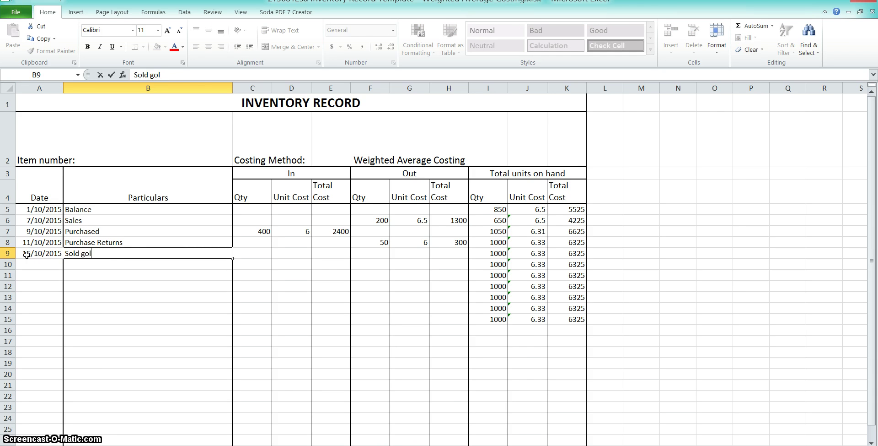
{"action": "key", "text": "BackSpace"}
{"action": "key", "text": "BackSpace"}
{"action": "type", "text": "ods"}
{"action": "key", "text": "Tab"}
- Enter the Out quantity of 500 in F9 and link the unit cost in G9 to the previous on-hand unit cost with =J8
{"action": "key", "text": "Tab"}
{"action": "key", "text": "Tab"}
{"action": "key", "text": "Tab"}
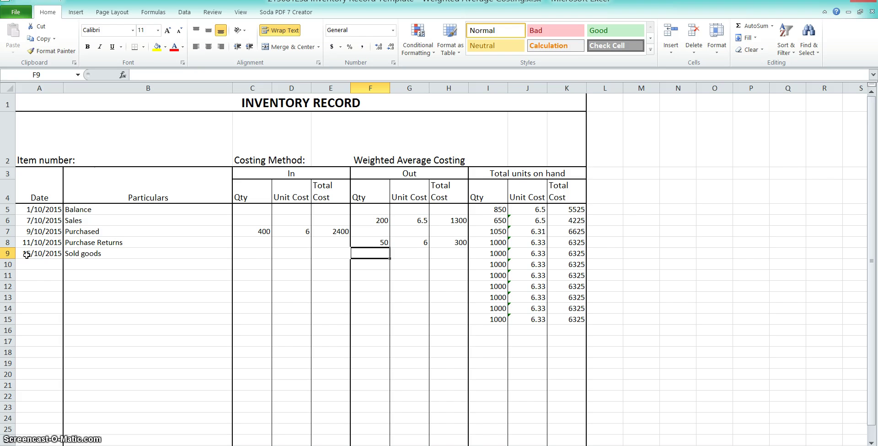
{"action": "type", "text": "500"}
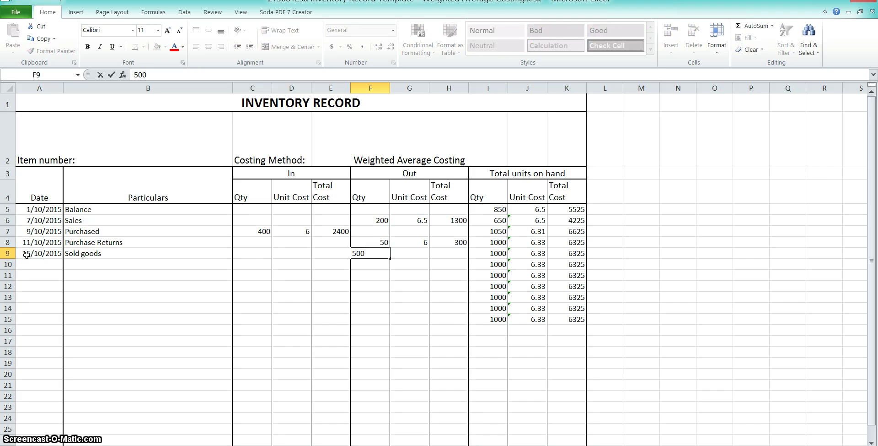
{"action": "key", "text": "Tab"}
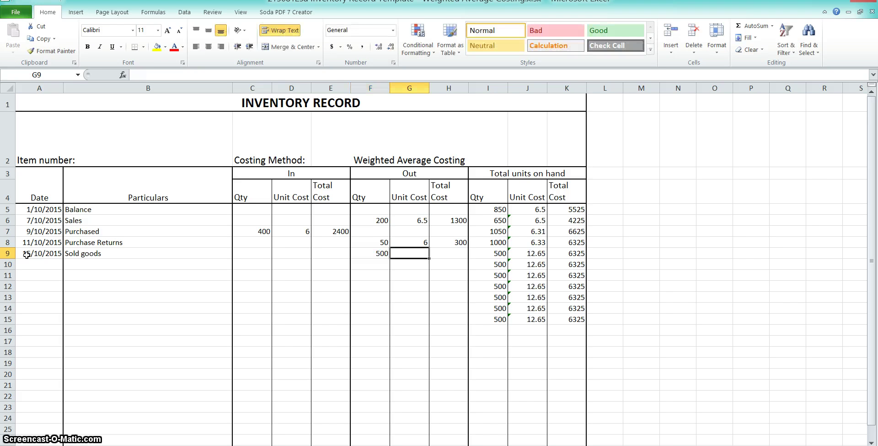
{"action": "type", "text": "="}
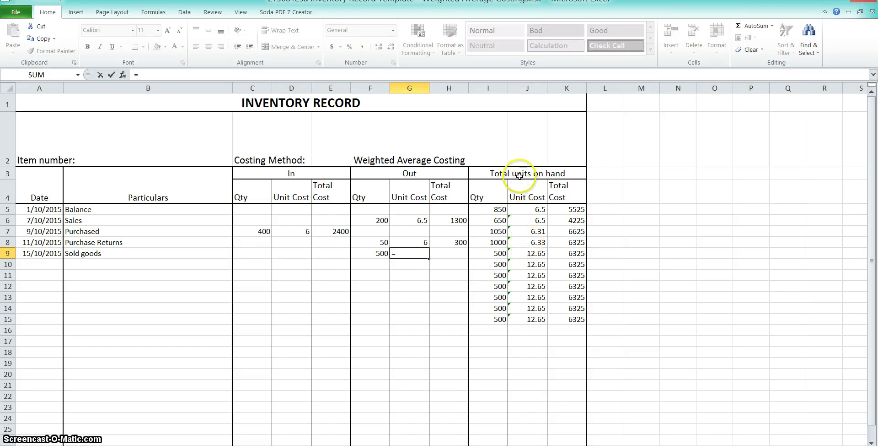
{"action": "left_click", "coordinate": [526, 241]}
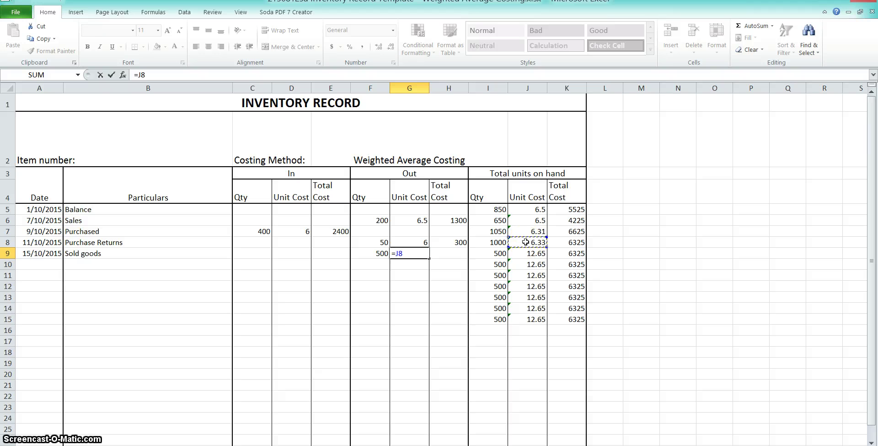
{"action": "key", "text": "Tab"}
- Calculate the Out total cost of the 15/10/2015 sale in H9 with the formula =F9*G9
{"action": "type", "text": "="}
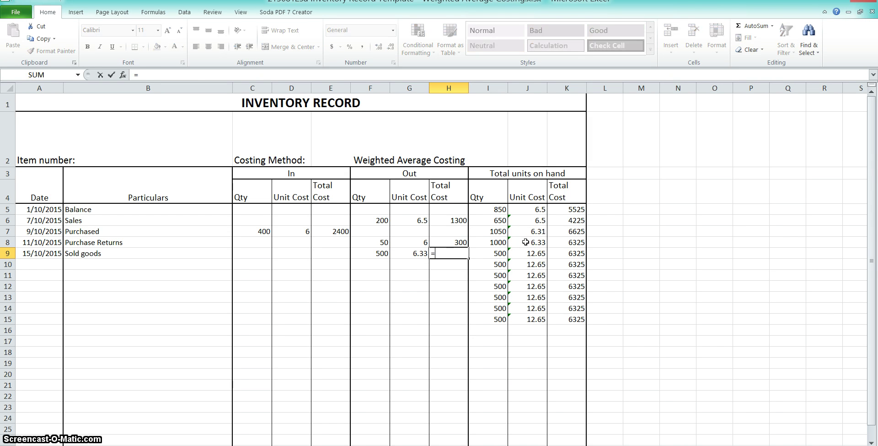
{"action": "key", "text": "Left"}
{"action": "key", "text": "Left"}
{"action": "type", "text": "*"}
{"action": "key", "text": "Left"}
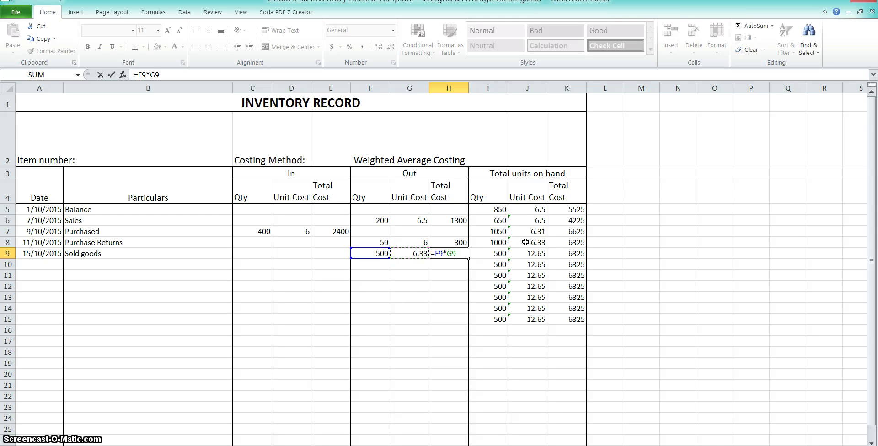
{"action": "key", "text": "Return"}
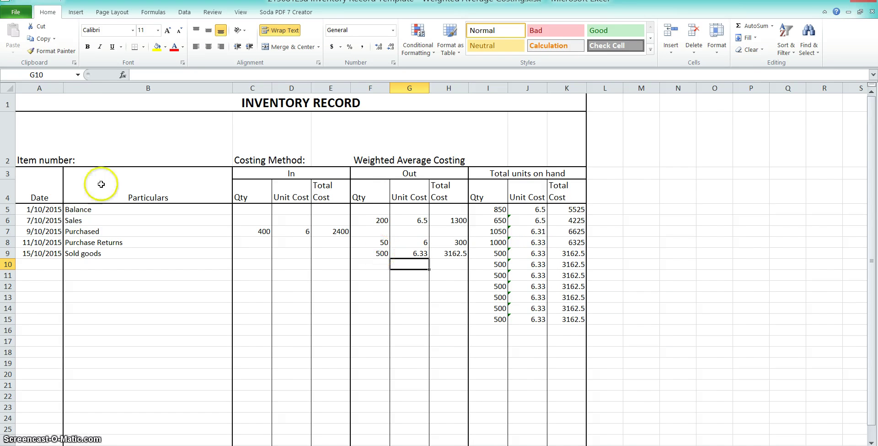
- Enter the next transaction in row 10 with the date 18/10/2015 in A10 and the particulars Sales in B10
{"action": "left_click", "coordinate": [35, 264]}
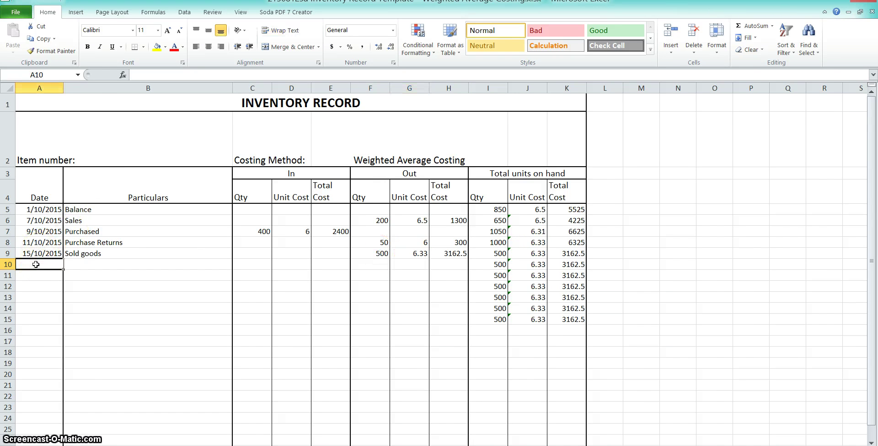
{"action": "type", "text": "18/"}
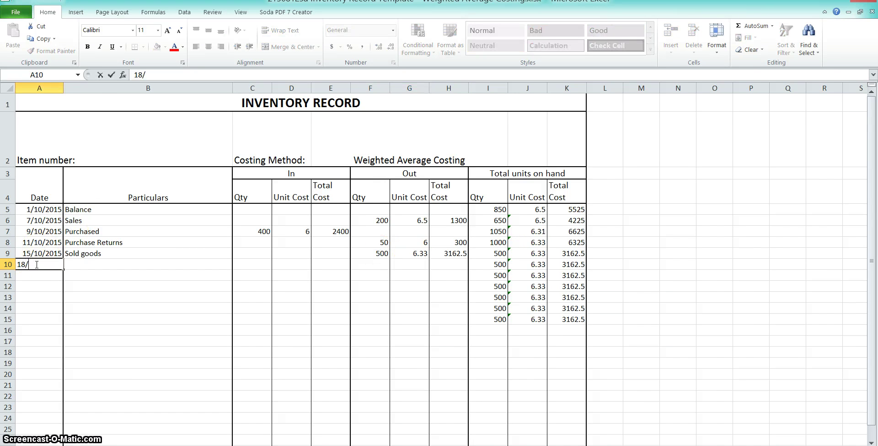
{"action": "type", "text": "10/2015"}
{"action": "key", "text": "Tab"}
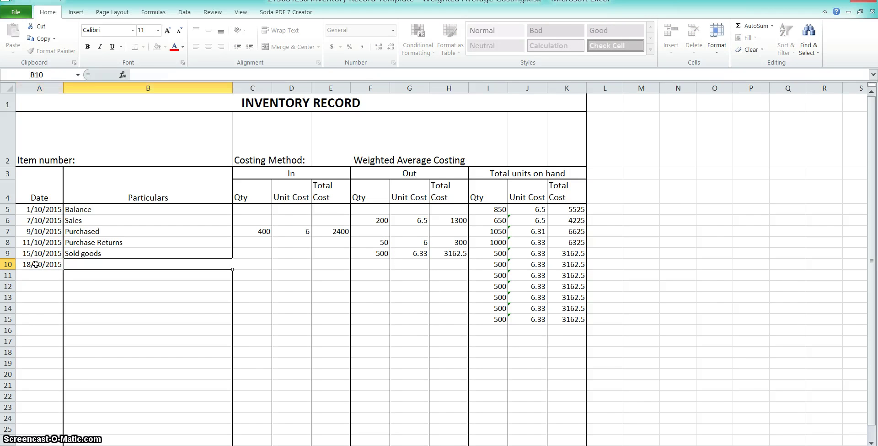
{"action": "type", "text": "Sales"}
- Change the particulars of the 15/10/2015 transaction in B9 to Sales
{"action": "key", "text": "Up"}
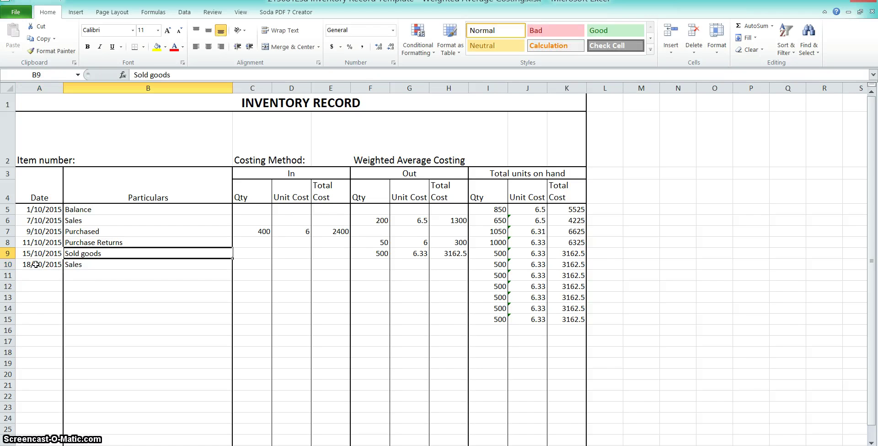
{"action": "type", "text": "Sales"}
{"action": "key", "text": "Return"}
- Enter the Out quantity of 450 in F10 and link the unit cost in G10 to the previous on-hand unit cost with =J9
{"action": "key", "text": "Tab"}
{"action": "key", "text": "Tab"}
{"action": "key", "text": "Tab"}
{"action": "key", "text": "Tab"}
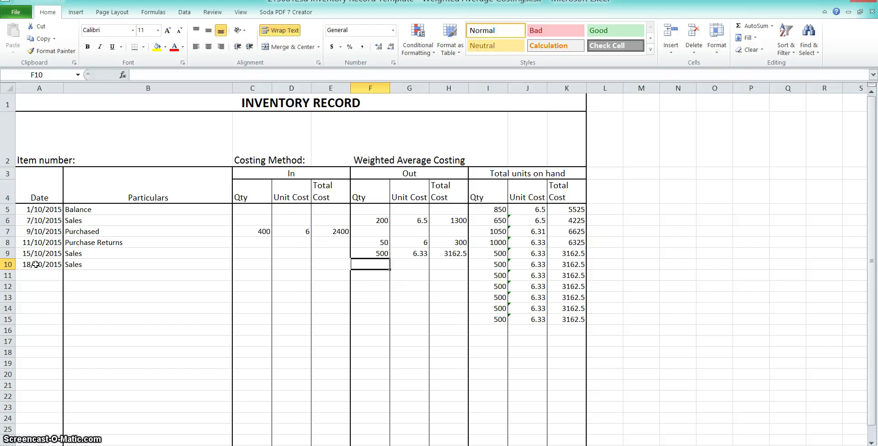
{"action": "type", "text": "450"}
{"action": "key", "text": "Tab"}
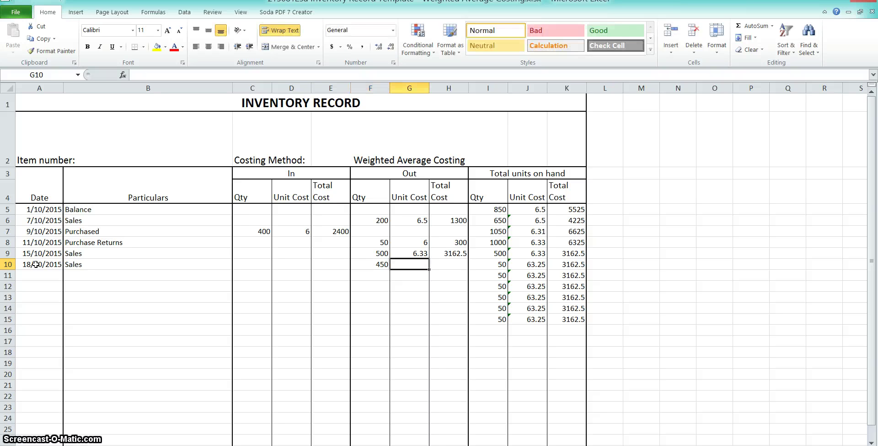
{"action": "type", "text": "="}
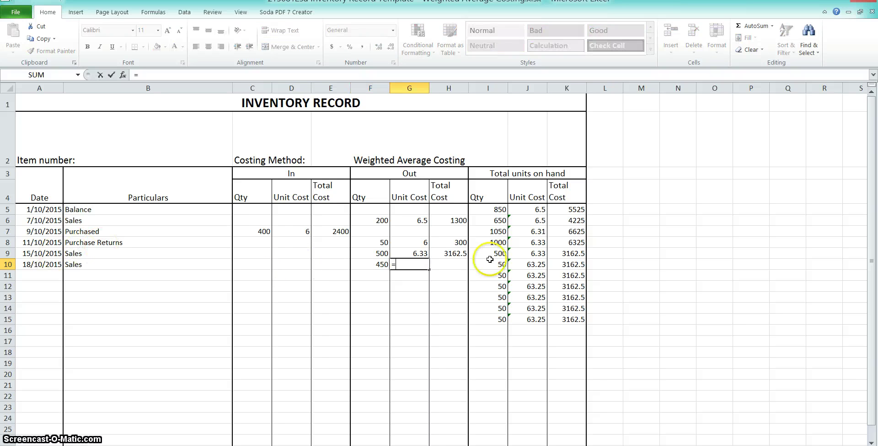
{"action": "left_click", "coordinate": [520, 255]}
{"action": "key", "text": "Tab"}
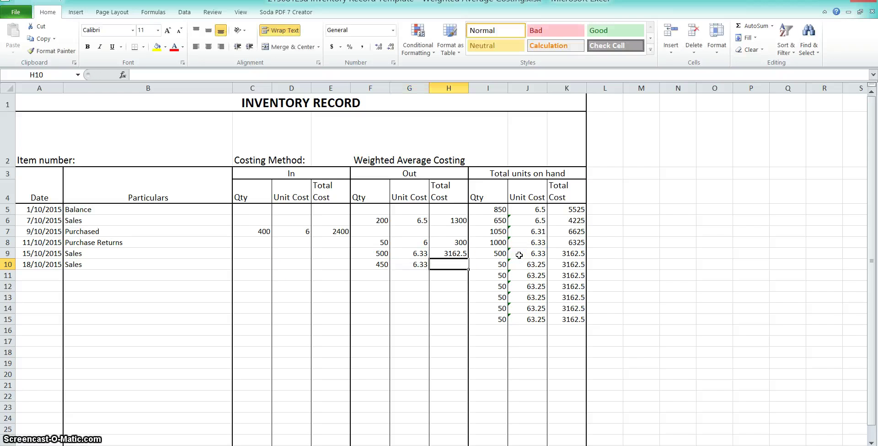
- Calculate the Out total cost of the 18/10/2015 sale in H10 with =G10*F10, and check the on-hand quantity formula in I10
{"action": "type", "text": "="}
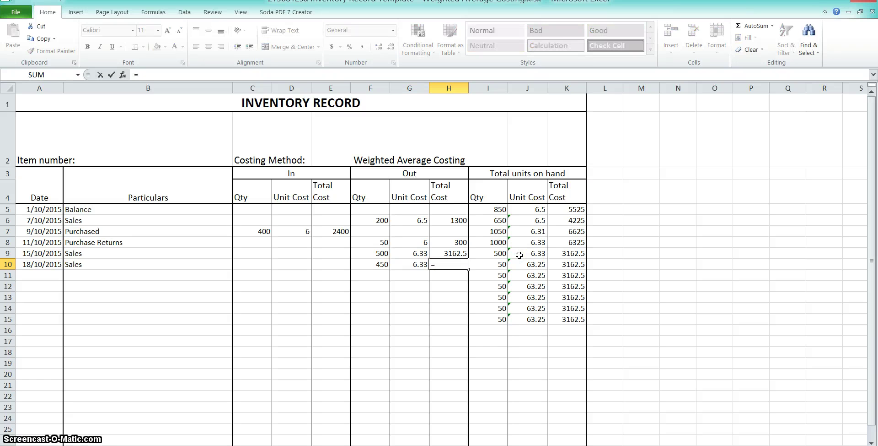
{"action": "key", "text": "Left"}
{"action": "type", "text": "*"}
{"action": "key", "text": "Left"}
{"action": "key", "text": "Left"}
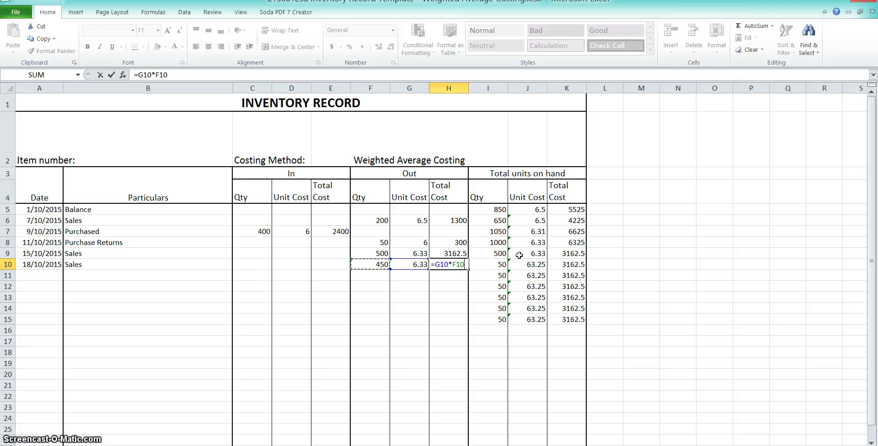
{"action": "key", "text": "Return"}
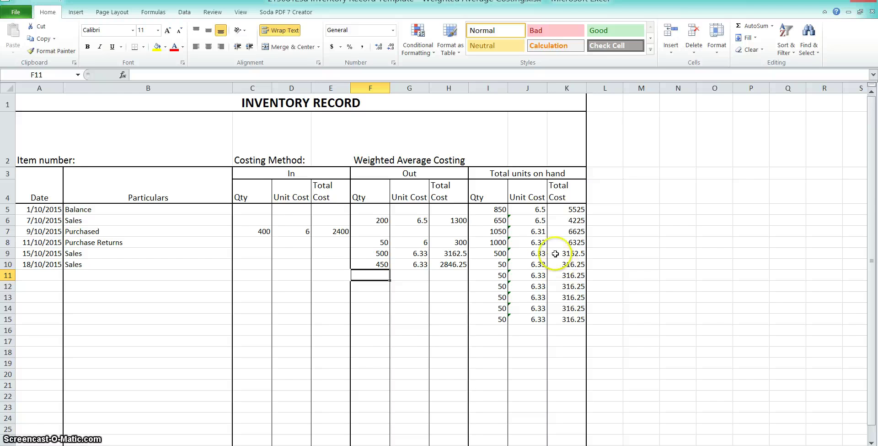
{"action": "left_click", "coordinate": [499, 264]}
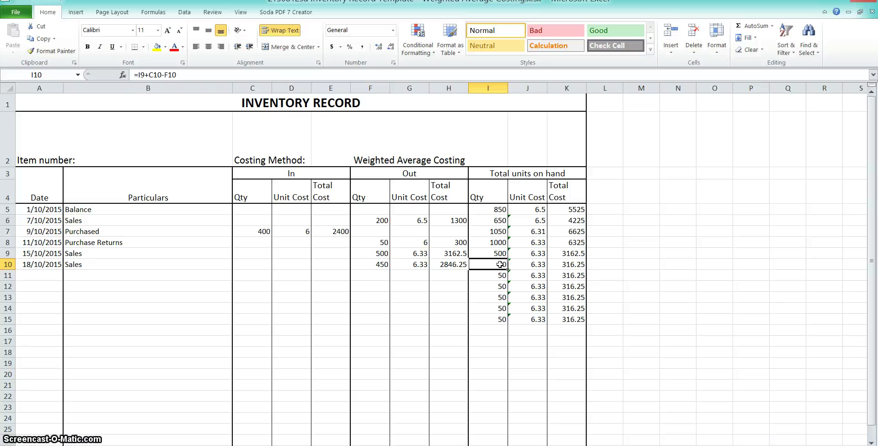
- Enter the next transaction in row 11 with the date 20/10/2015 in A11 and the particulars Sales Return in B11
{"action": "left_click", "coordinate": [26, 277]}
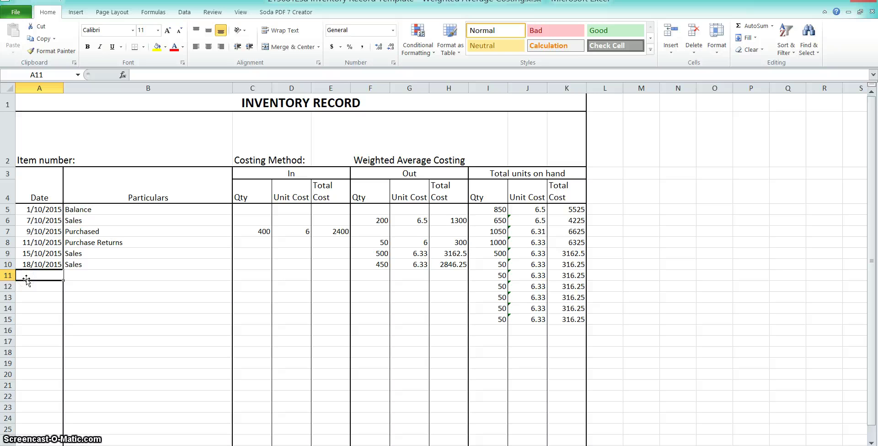
{"action": "type", "text": "2-"}
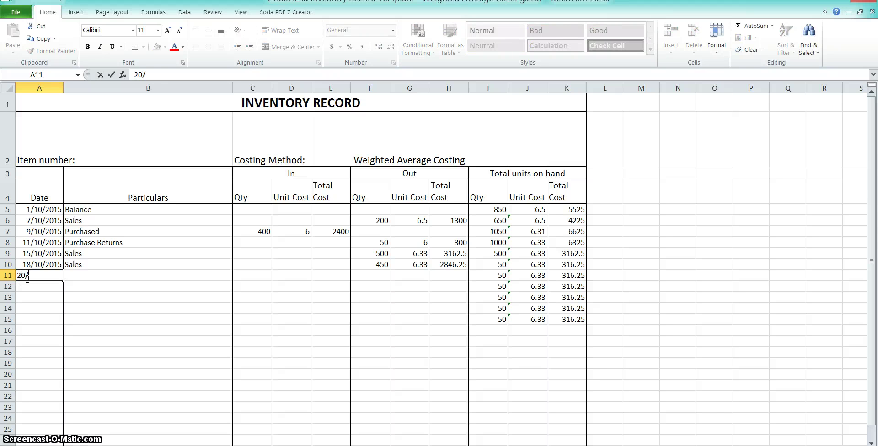
{"action": "type", "text": "/10/2015"}
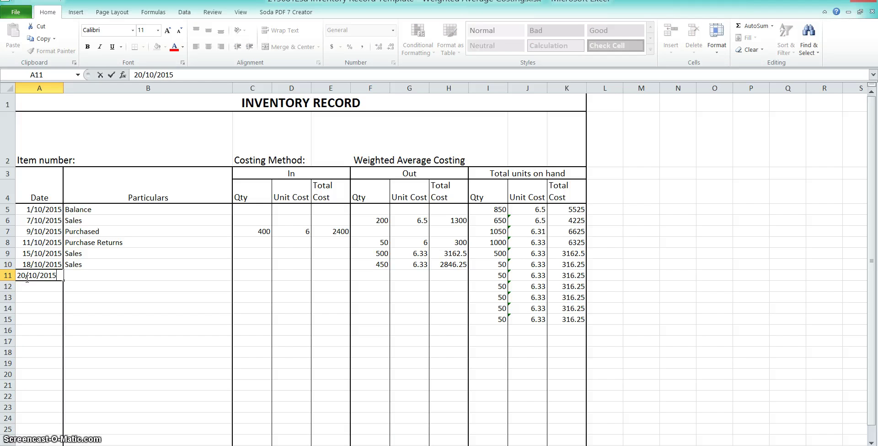
{"action": "key", "text": "Tab"}
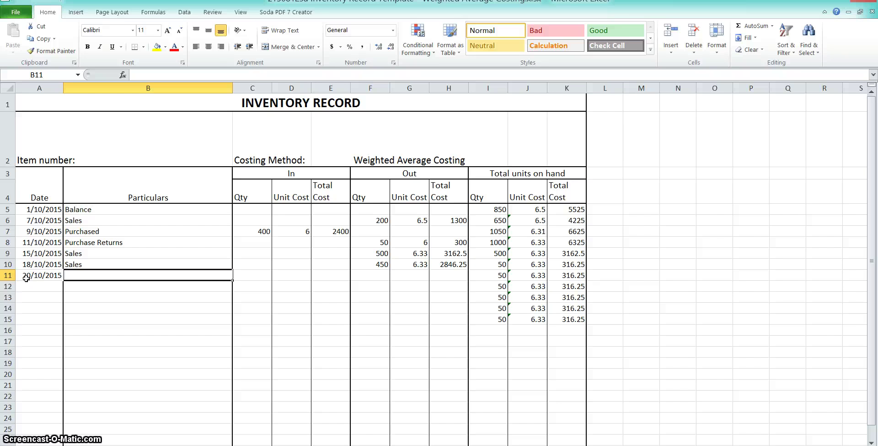
{"action": "type", "text": "Sales Return"}
{"action": "key", "text": "Tab"}
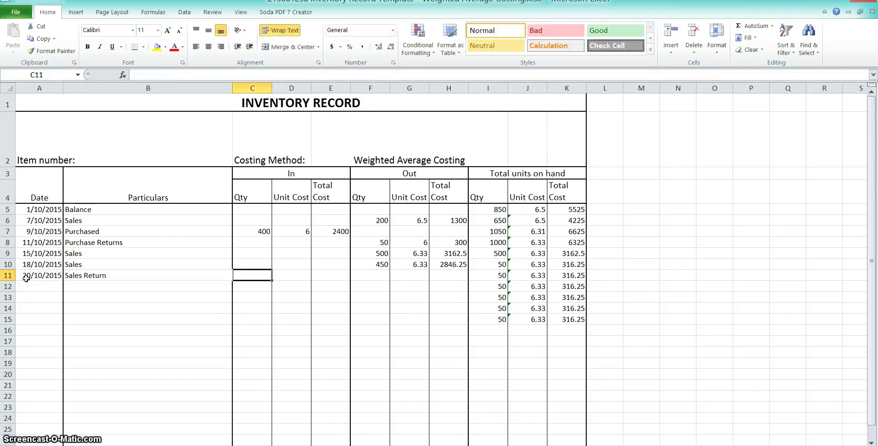
{"action": "left_click", "coordinate": [97, 242]}
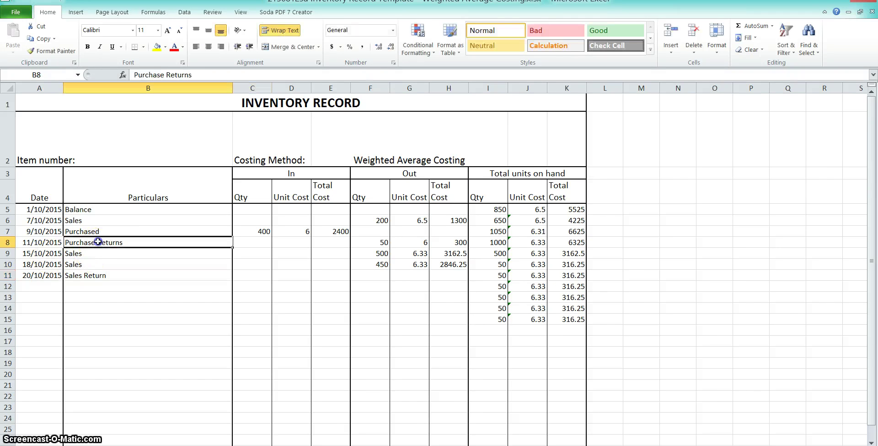
{"action": "left_click", "coordinate": [116, 274]}
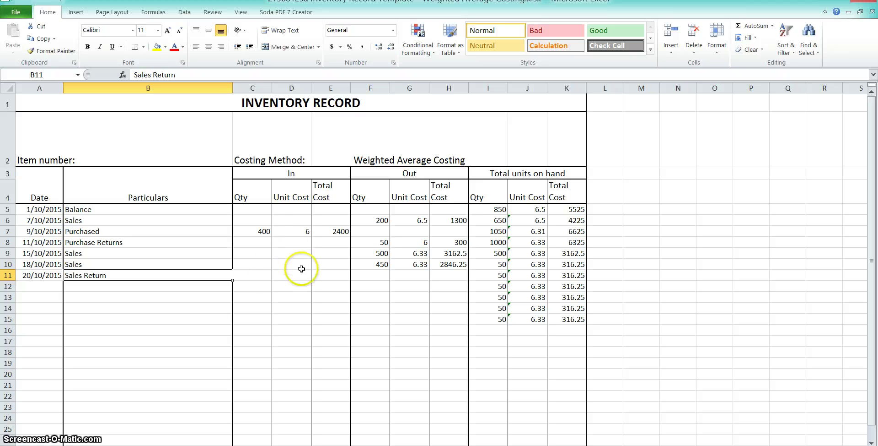
- Enter the In quantity of 70 in C11 and link the unit cost in D11 to the original sale's unit cost with =G10
{"action": "left_click", "coordinate": [257, 273]}
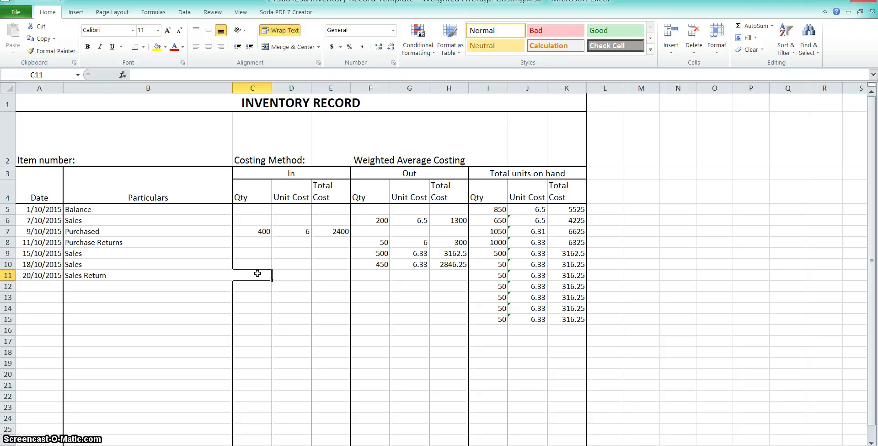
{"action": "type", "text": "70"}
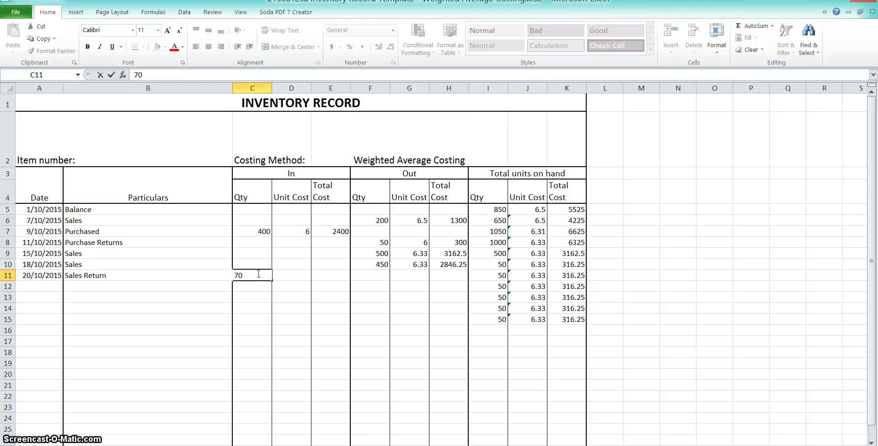
{"action": "key", "text": "Tab"}
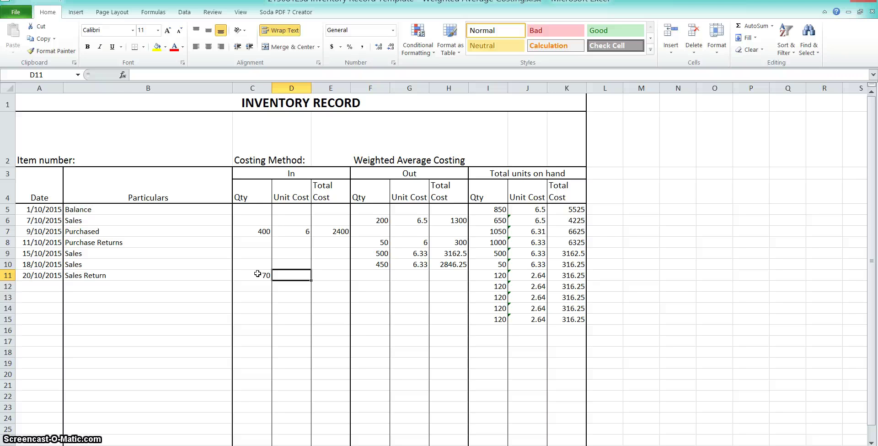
{"action": "type", "text": "="}
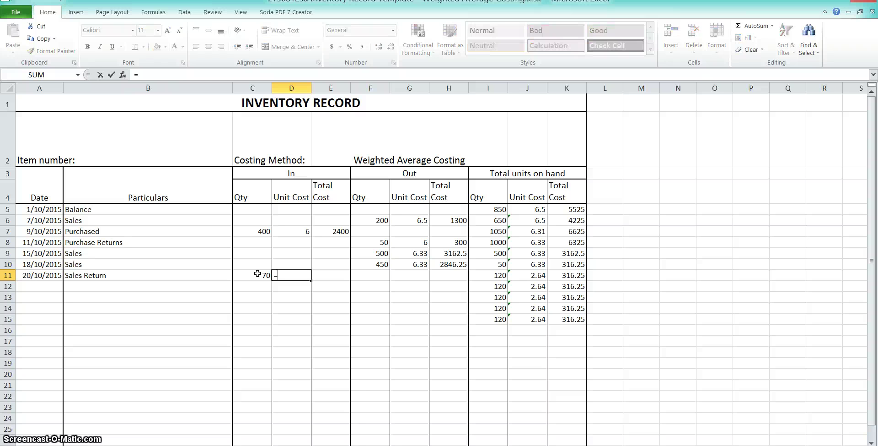
{"action": "left_click", "coordinate": [405, 264]}
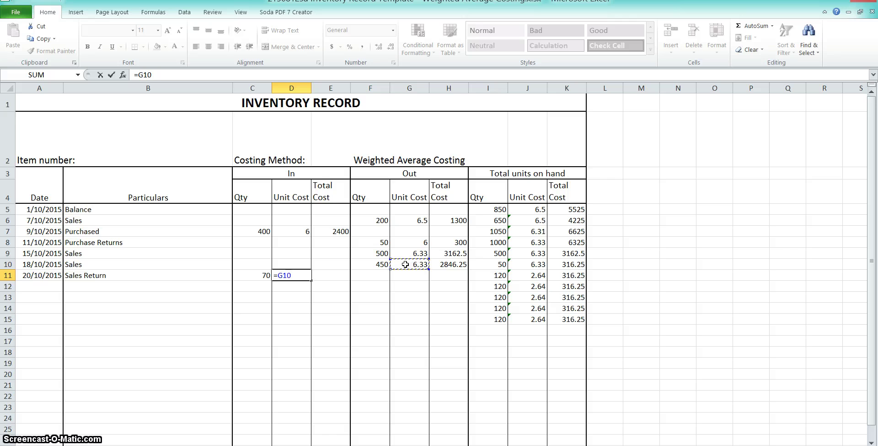
{"action": "key", "text": "Return"}
- Calculate the In total cost of the sales return in E11 with =D11*C11, and check the on-hand quantity formula in I11
{"action": "key", "text": "Up"}
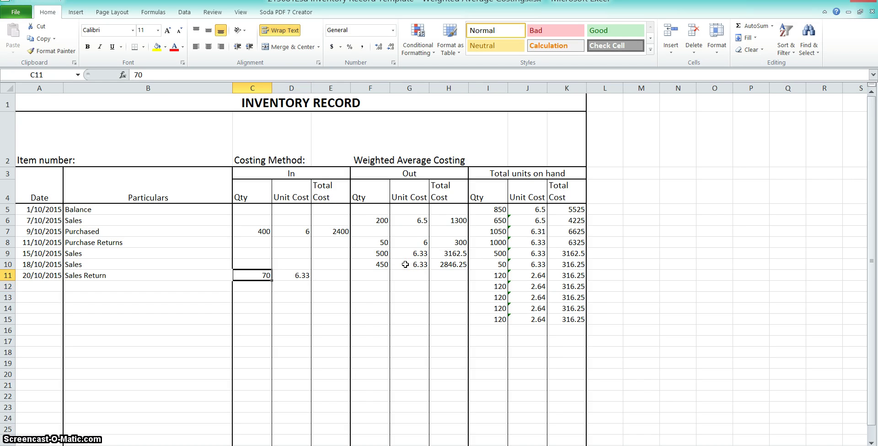
{"action": "key", "text": "Right"}
{"action": "key", "text": "Right"}
{"action": "type", "text": "="}
{"action": "key", "text": "Left"}
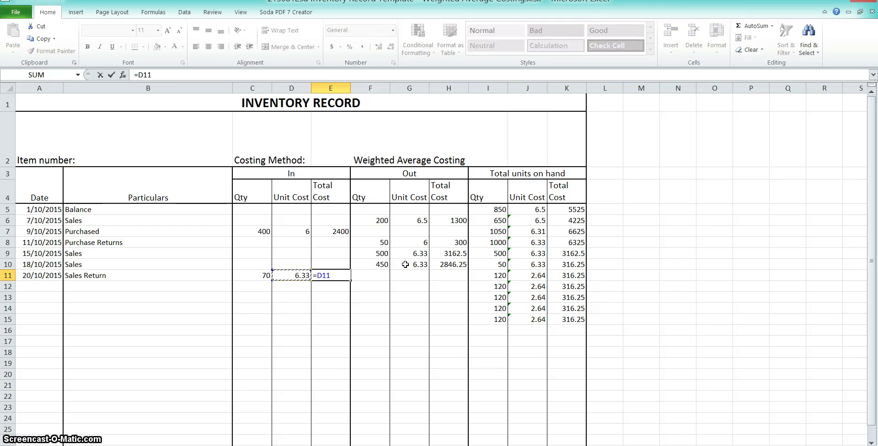
{"action": "type", "text": "*"}
{"action": "key", "text": "Left"}
{"action": "key", "text": "Left"}
{"action": "key", "text": "Return"}
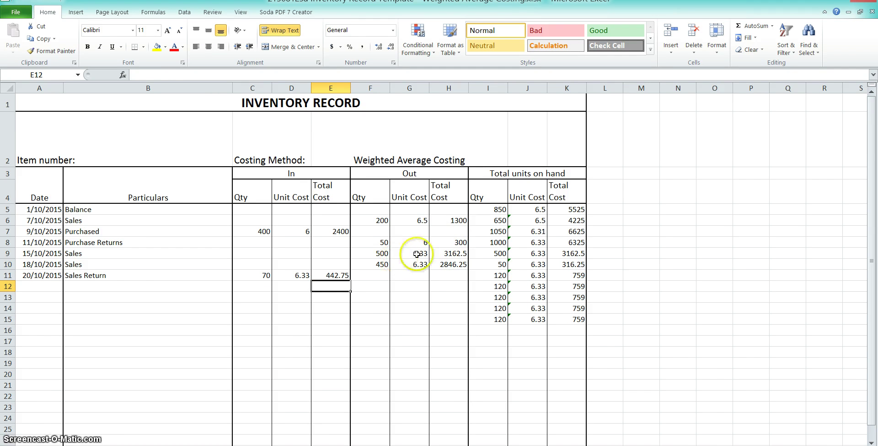
{"action": "left_click", "coordinate": [497, 259]}
{"action": "left_click", "coordinate": [252, 276]}
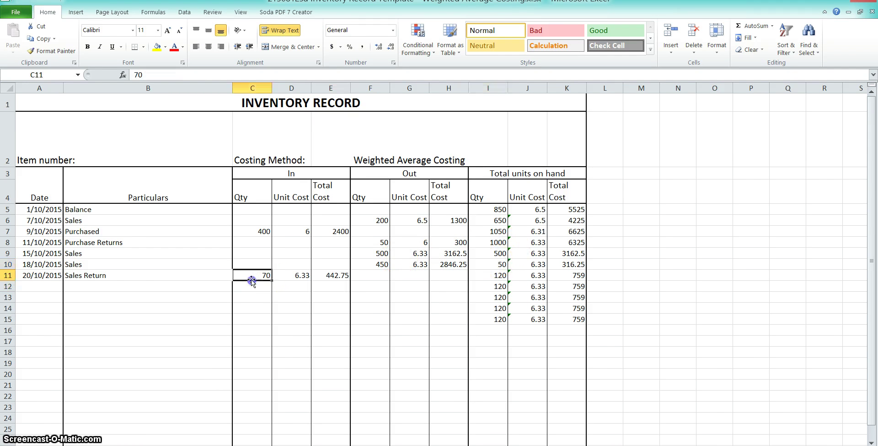
{"action": "left_click", "coordinate": [490, 275]}
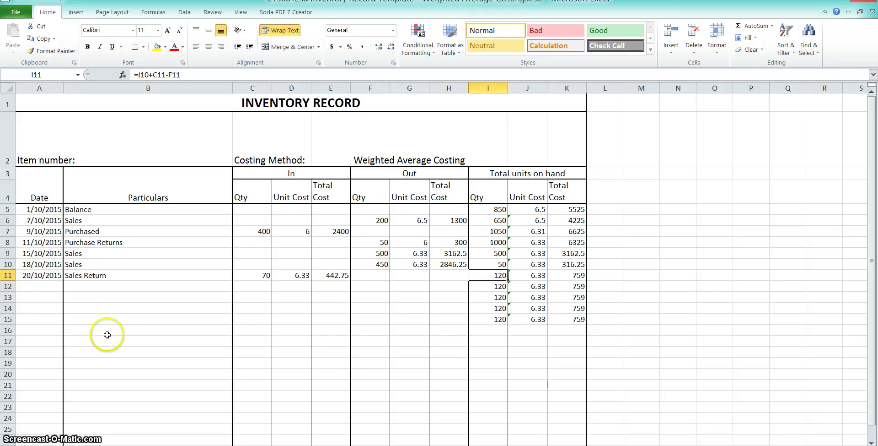
- Enter the next transaction in row 12 with the date 25/10/2015 in A12 and the particulars Purchase in B12
{"action": "left_click", "coordinate": [27, 288]}
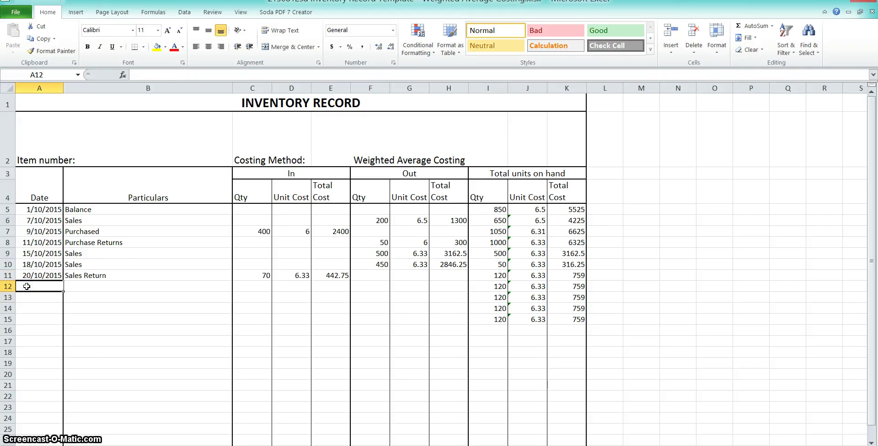
{"action": "type", "text": "25/"}
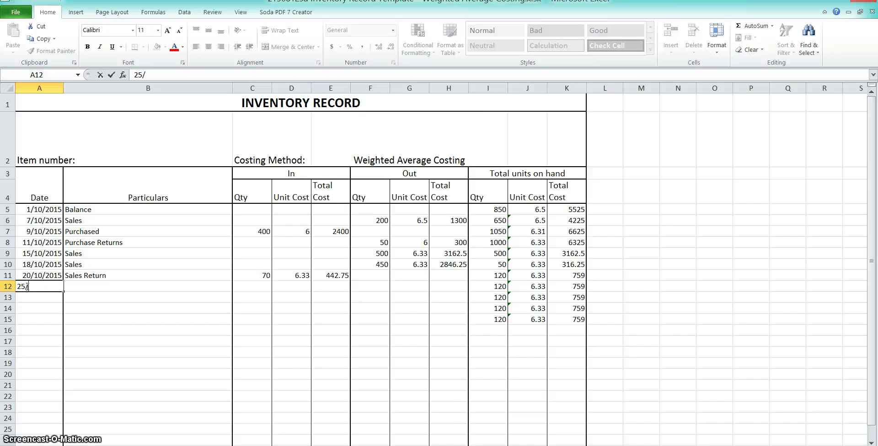
{"action": "type", "text": "10.20"}
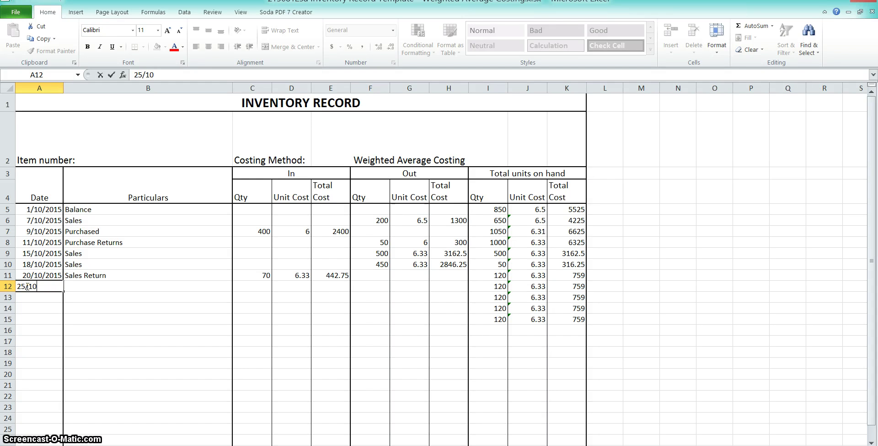
{"action": "type", "text": "2015"}
{"action": "key", "text": "Tab"}
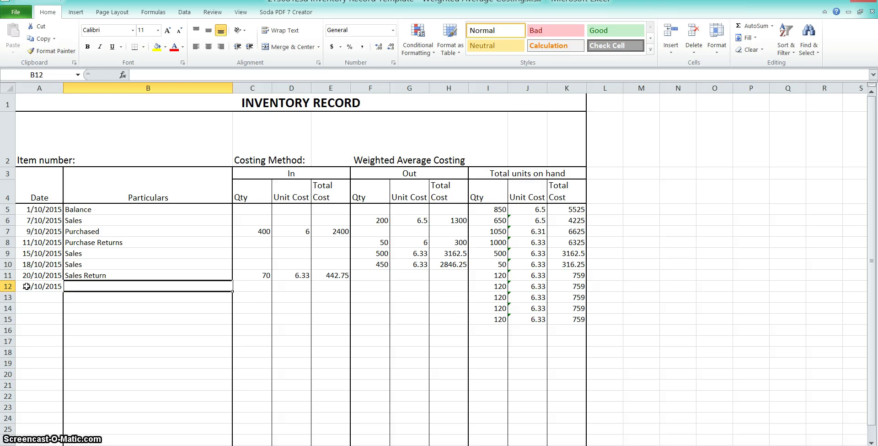
{"action": "type", "text": "Purchase"}
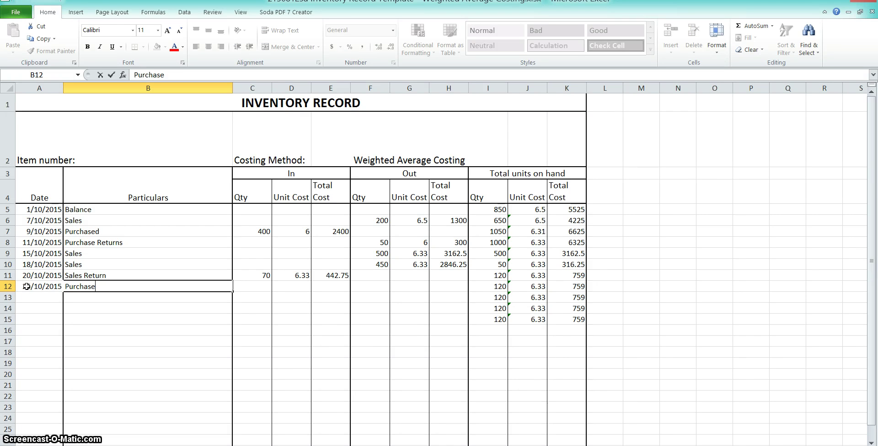
{"action": "key", "text": "Tab"}
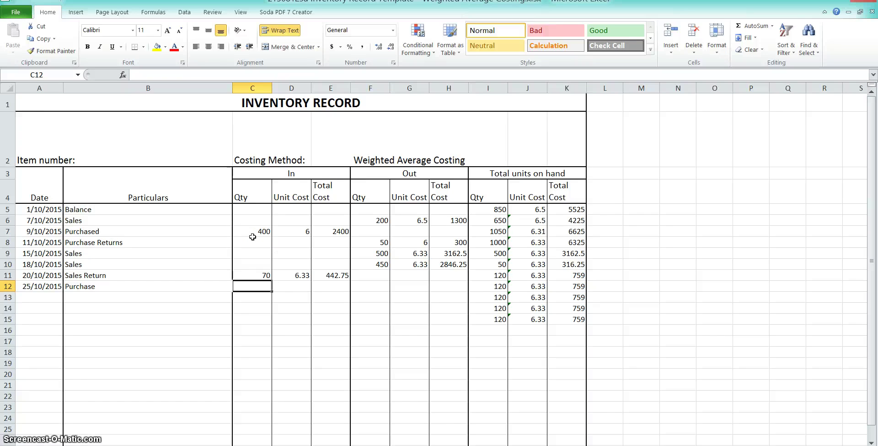
- Enter the In quantity of 600 in C12 and the unit cost of 7 in D12 for the 25/10/2015 purchase
{"action": "type", "text": "600"}
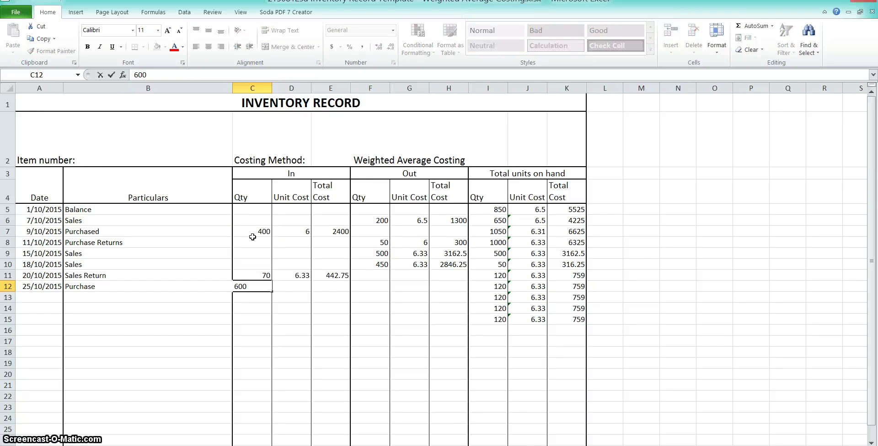
{"action": "key", "text": "Tab"}
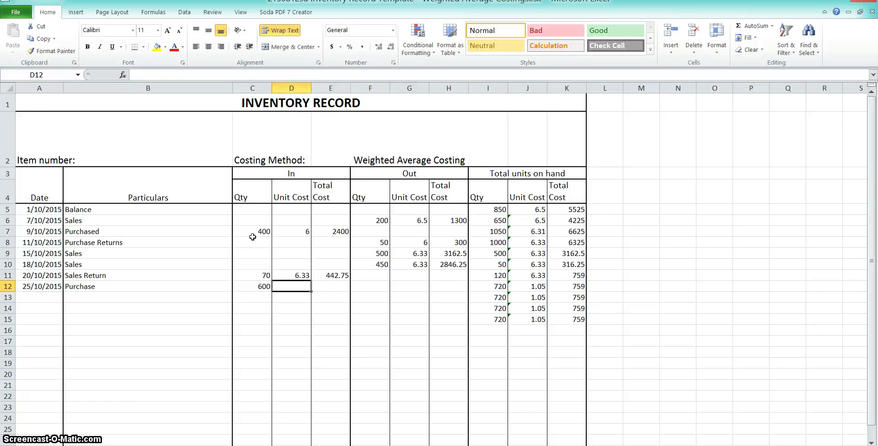
{"action": "type", "text": "7"}
{"action": "key", "text": "Tab"}
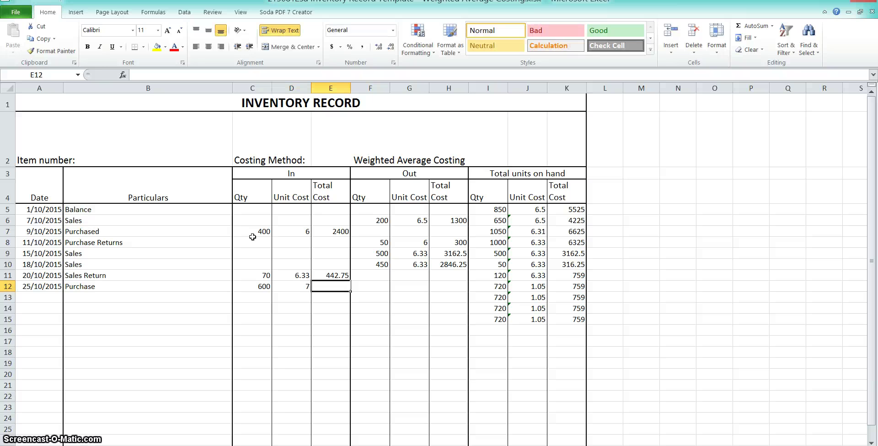
- Calculate the In total cost of the 25/10/2015 purchase in E12 with =C12*D12, and reselect the cell
{"action": "type", "text": "="}
{"action": "left_click", "coordinate": [261, 285]}
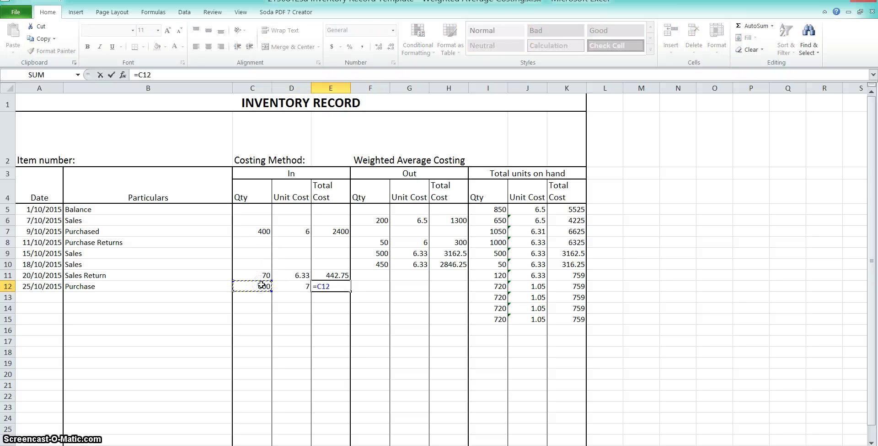
{"action": "type", "text": "*D12"}
{"action": "key", "text": "Return"}
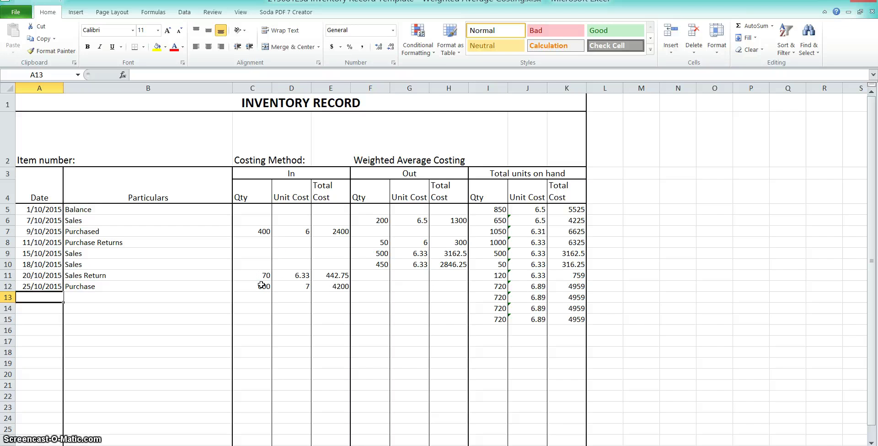
{"action": "key", "text": "Up"}
{"action": "key", "text": "Right"}
{"action": "key", "text": "Right"}
{"action": "key", "text": "Right"}
{"action": "key", "text": "Right"}
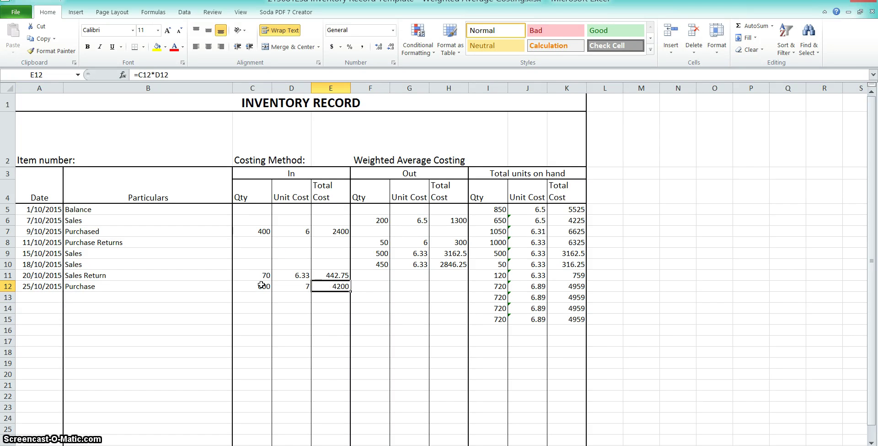
- Examine the row 12 on-hand formulas for quantity in I12, unit cost in J12 and total cost in K12
{"action": "left_click", "coordinate": [491, 286]}
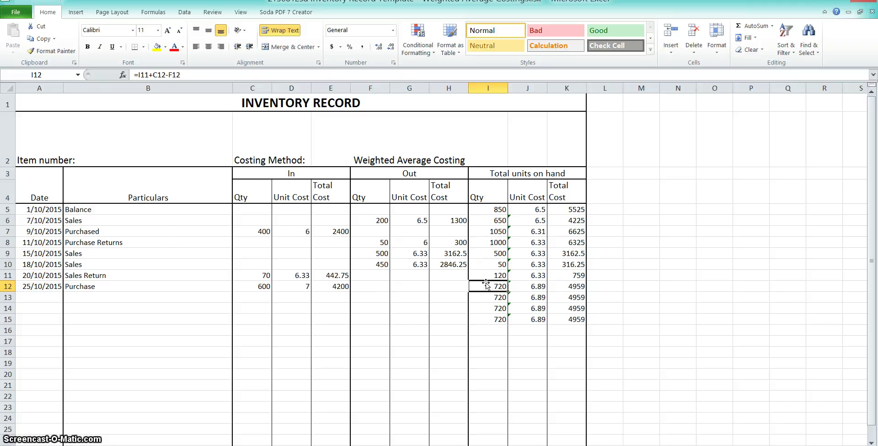
{"action": "left_click", "coordinate": [524, 287]}
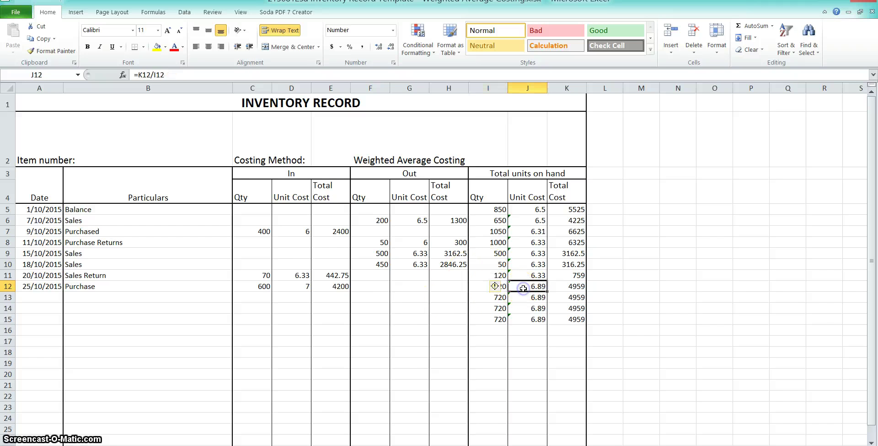
{"action": "double_click", "coordinate": [523, 287]}
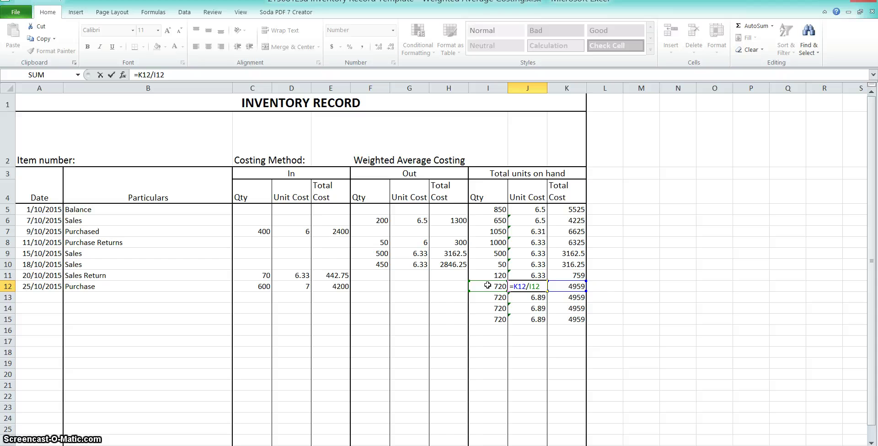
{"action": "key", "text": "Escape"}
{"action": "key", "text": "Right"}
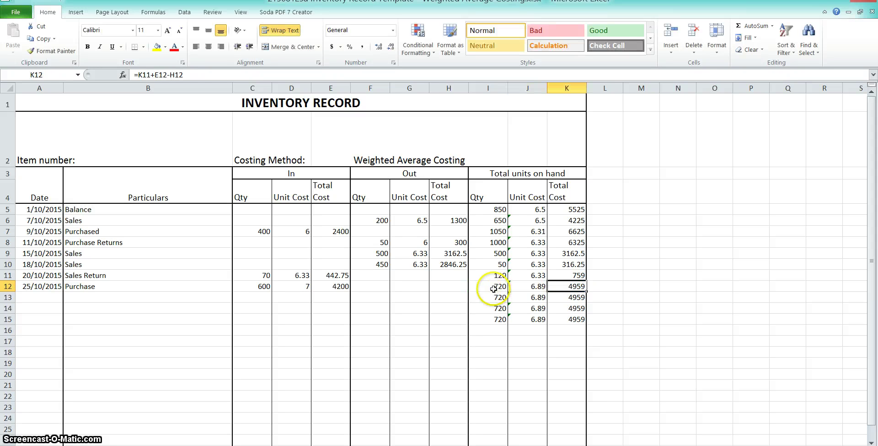
{"action": "double_click", "coordinate": [562, 288]}
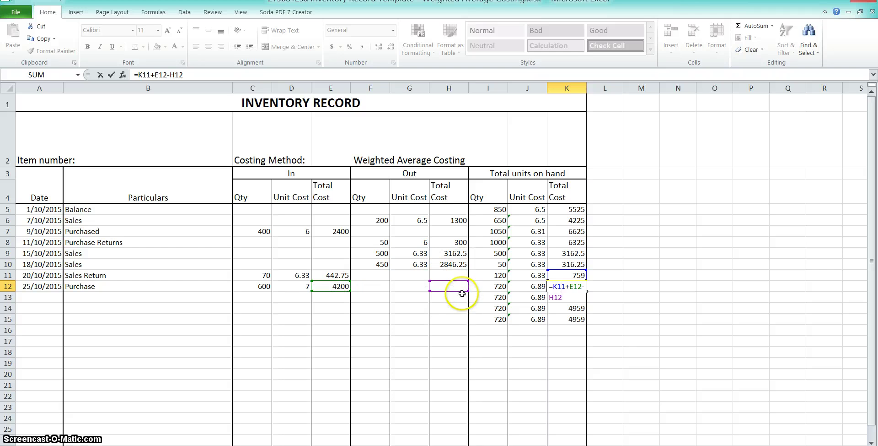
{"action": "key", "text": "Return"}
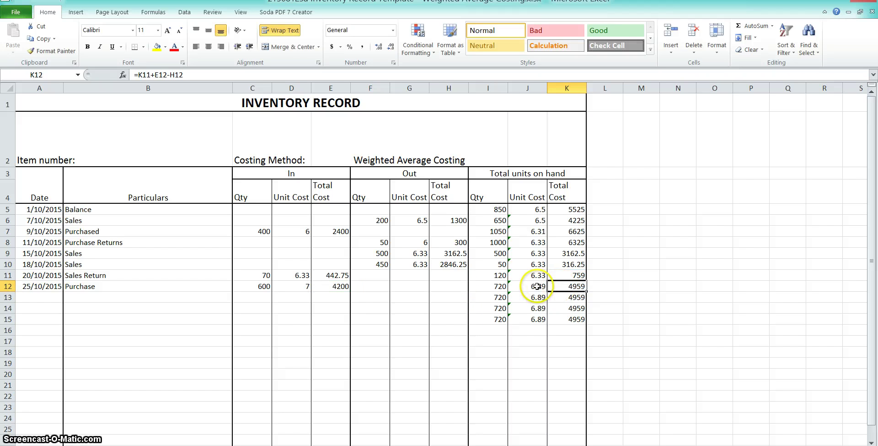
{"action": "left_click", "coordinate": [538, 286]}
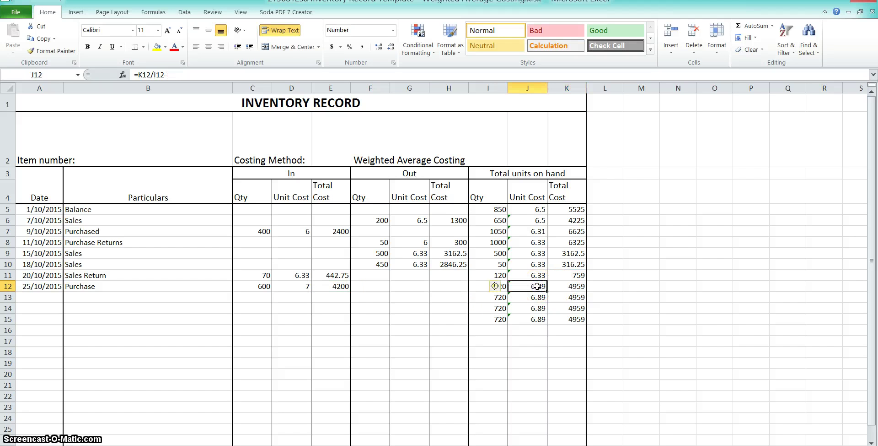
{"action": "left_click", "coordinate": [478, 284]}
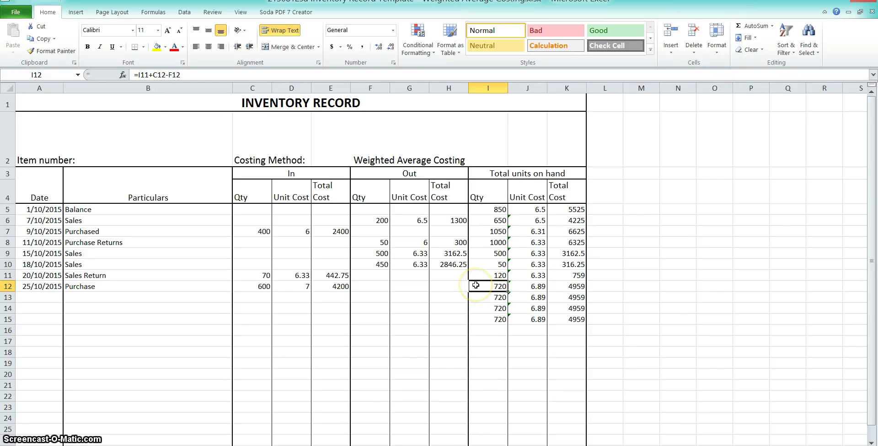
- Enter the next transaction in row 13 with the date 28/10/2015 in A13 and the particulars Purchase in B13
{"action": "left_click", "coordinate": [28, 297]}
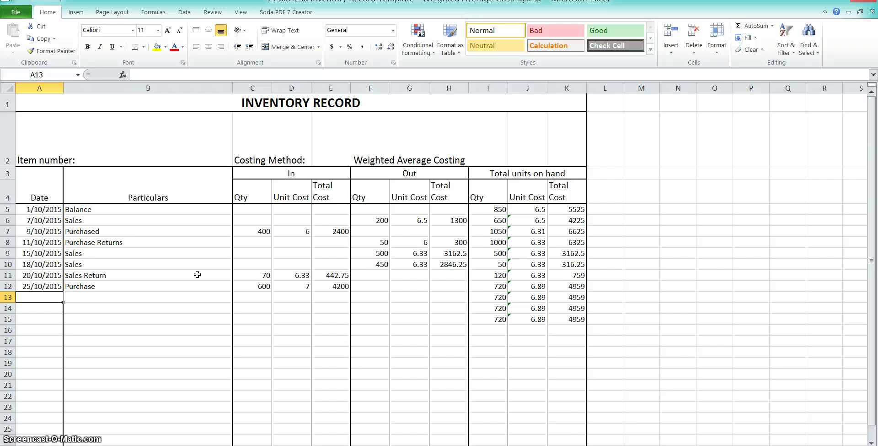
{"action": "type", "text": "28/"}
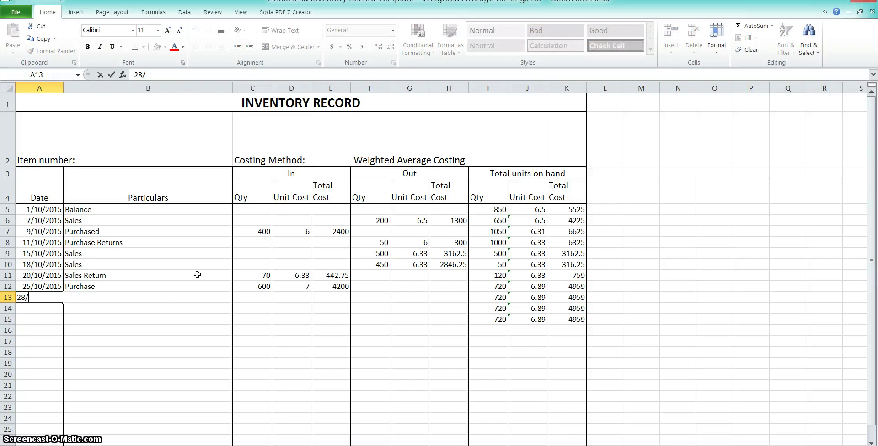
{"action": "type", "text": "10/2015"}
{"action": "key", "text": "Tab"}
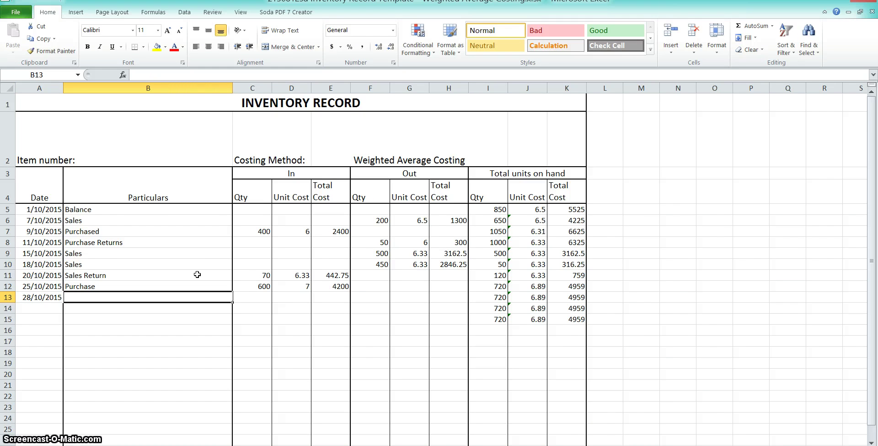
{"action": "type", "text": "Purchase"}
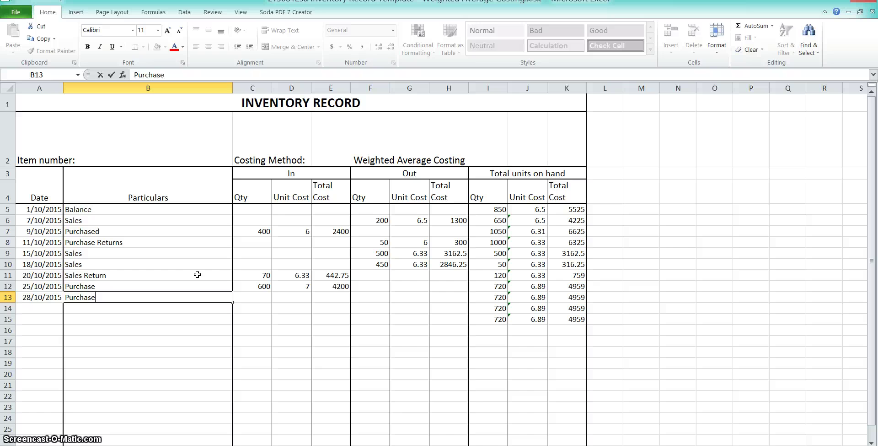
{"action": "key", "text": "Tab"}
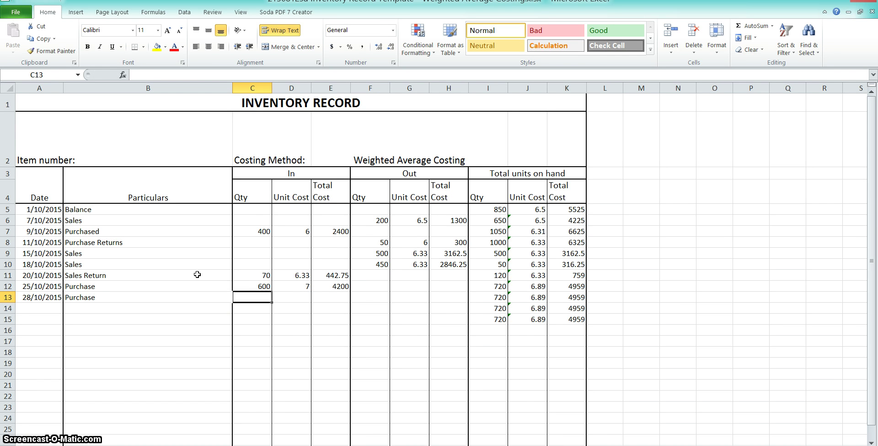
- Enter the In quantity of 500 in C13 and the unit cost of 8 in D13 for the 28/10/2015 purchase
{"action": "type", "text": "500"}
{"action": "key", "text": "Tab"}
{"action": "type", "text": "8"}
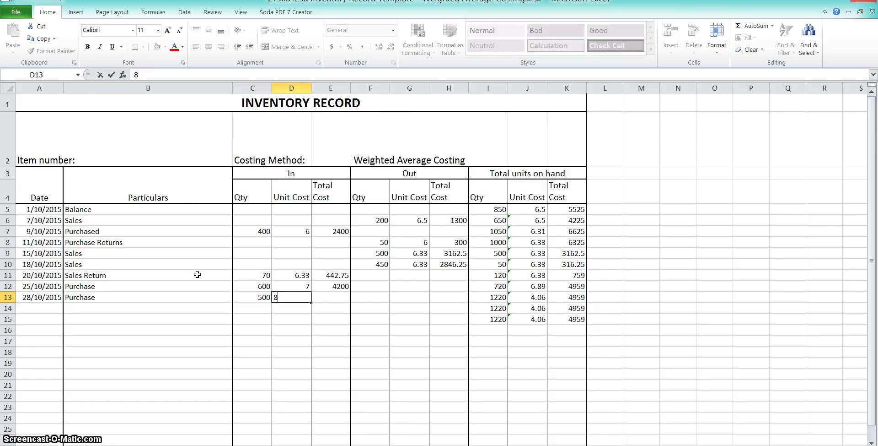
{"action": "key", "text": "Tab"}
- Calculate the In total cost in E13 with =D13*C13, and check the on-hand cells in row 13
{"action": "type", "text": "=D13"}
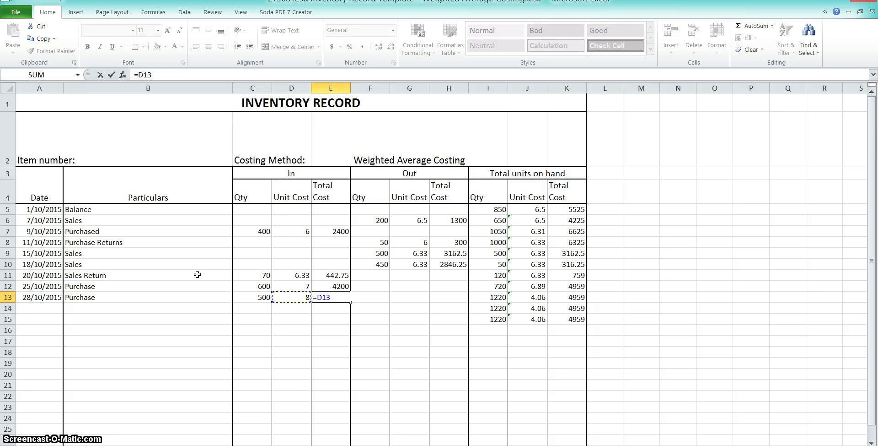
{"action": "type", "text": "*C13"}
{"action": "key", "text": "Return"}
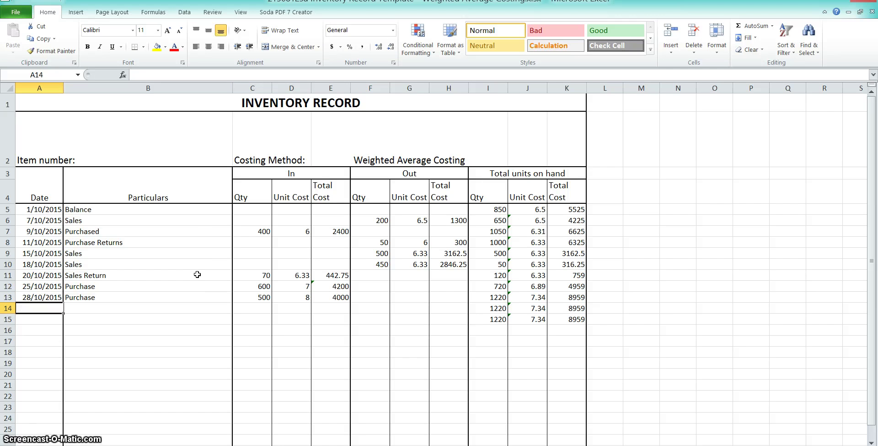
{"action": "left_click", "coordinate": [499, 296]}
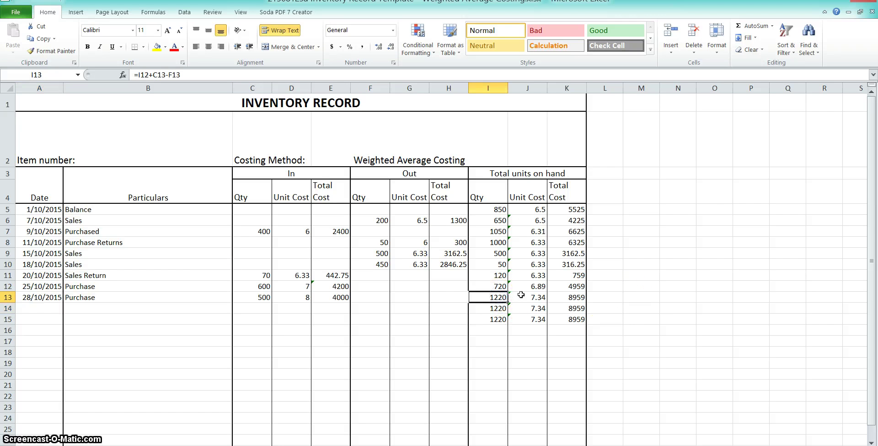
{"action": "left_click", "coordinate": [521, 294]}
{"action": "left_click", "coordinate": [561, 299]}
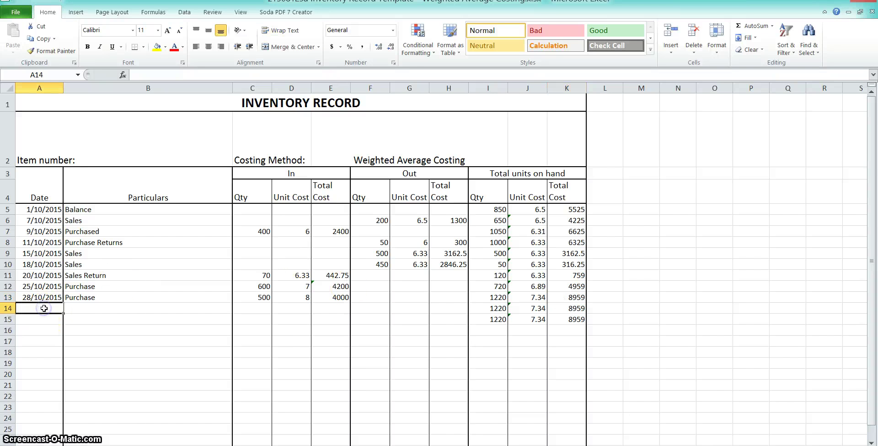
- Enter the next transaction in row 14 with the date 30/10/2015 in A14 and the particulars Sales in B14
{"action": "type", "text": "30/"}
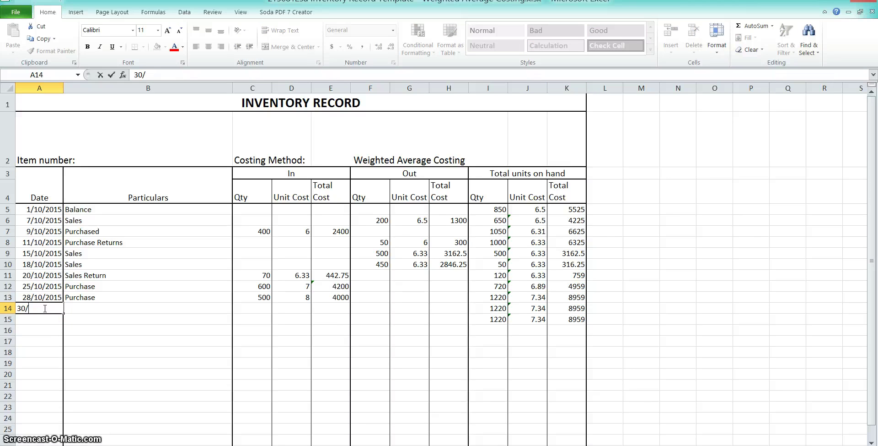
{"action": "type", "text": "10/"}
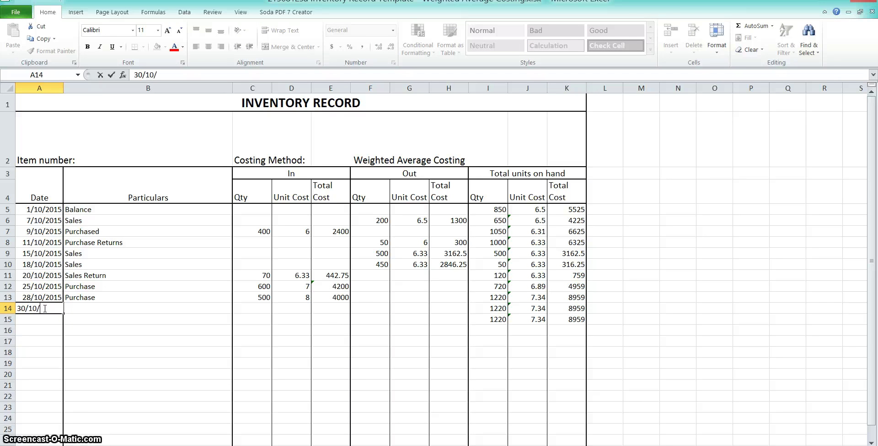
{"action": "type", "text": "2015"}
{"action": "key", "text": "Tab"}
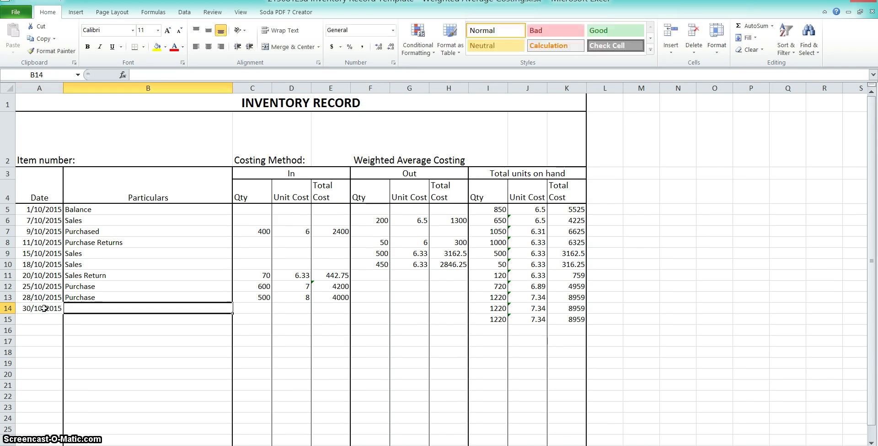
{"action": "type", "text": "Sales"}
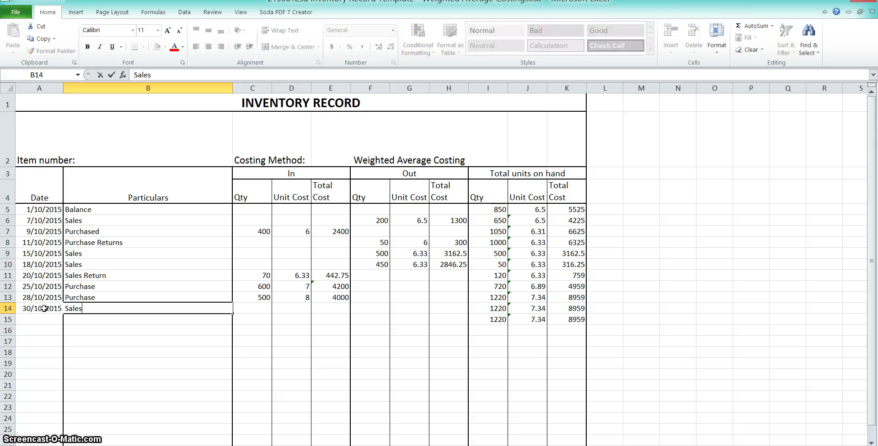
{"action": "key", "text": "Tab"}
- Enter the Out quantity of 1000 in F14 for the 30/10/2015 sale
{"action": "key", "text": "Tab"}
{"action": "key", "text": "Tab"}
{"action": "key", "text": "Tab"}
{"action": "type", "text": "10"}
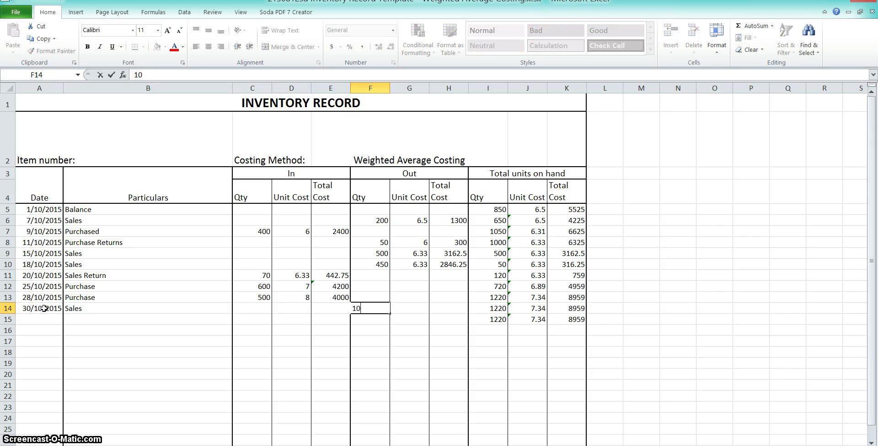
{"action": "type", "text": "00"}
{"action": "key", "text": "Tab"}
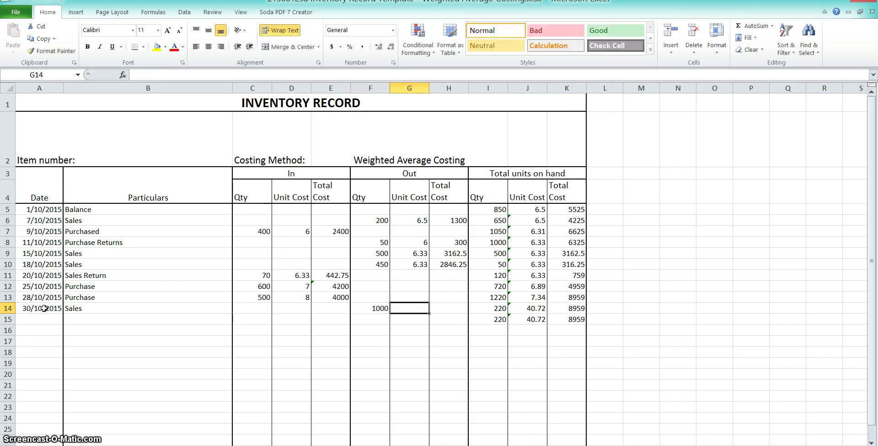
- Link the Out unit cost in G14 to the previous row's on-hand unit cost with =J13
{"action": "left_click_drag", "start_coordinate": [385, 177], "coordinate": [387, 444]}
{"action": "scroll", "coordinate": [388, 141], "scroll_direction": "up", "scroll_amount": 2}
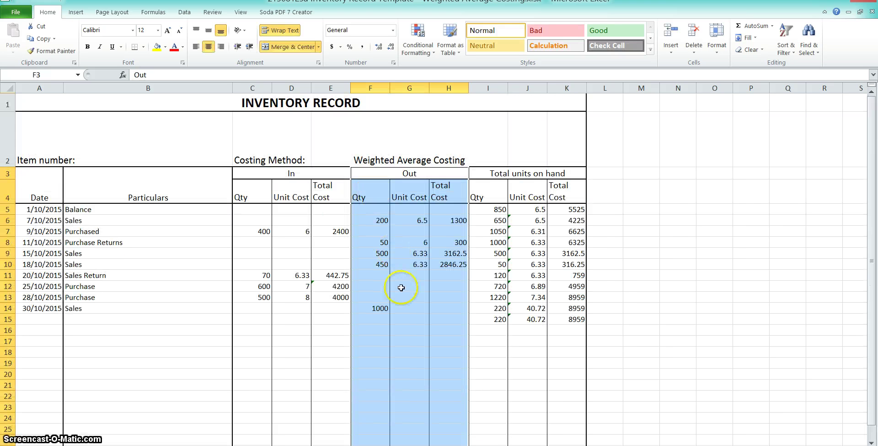
{"action": "left_click", "coordinate": [399, 303]}
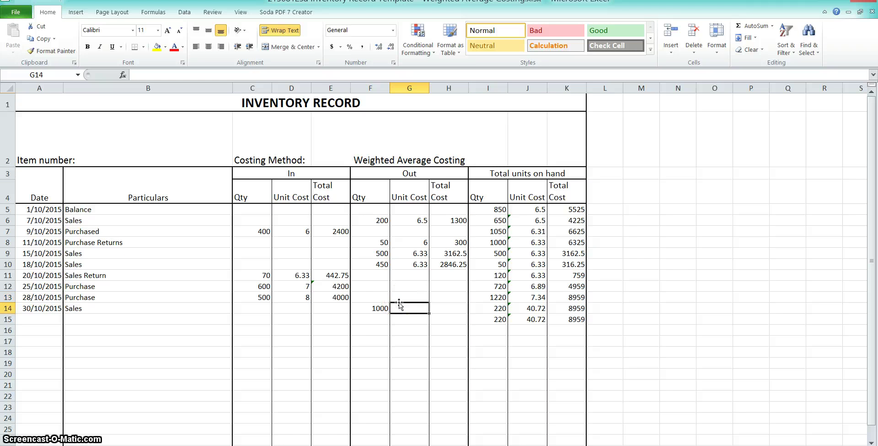
{"action": "type", "text": "="}
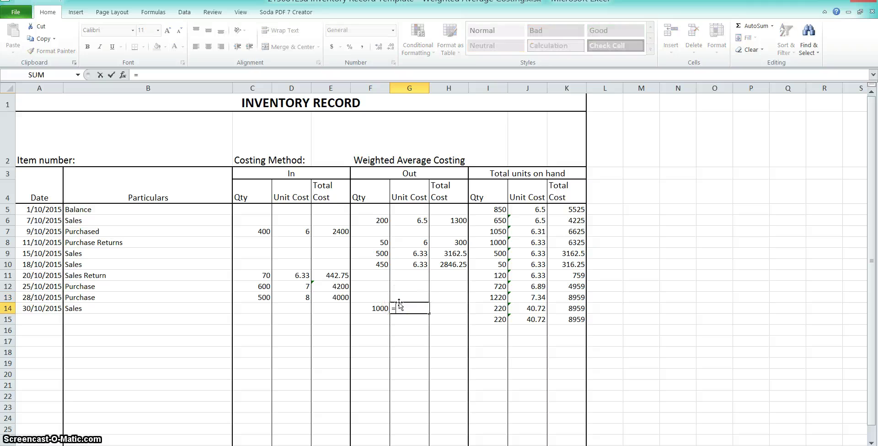
{"action": "left_click", "coordinate": [524, 297]}
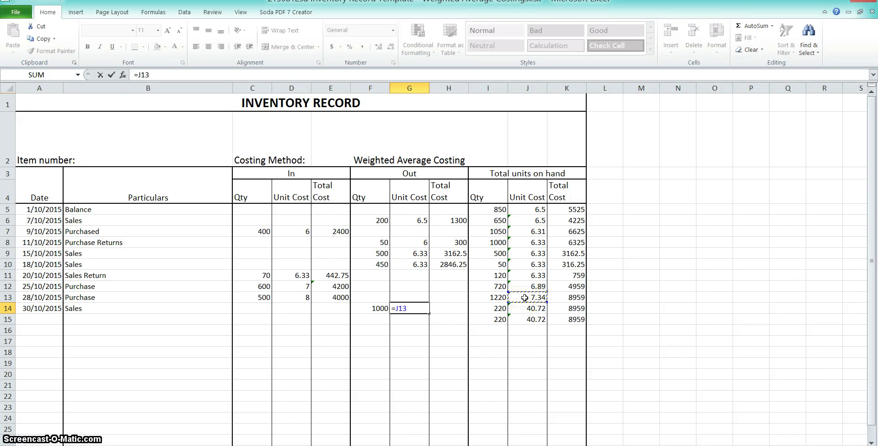
{"action": "key", "text": "Return"}
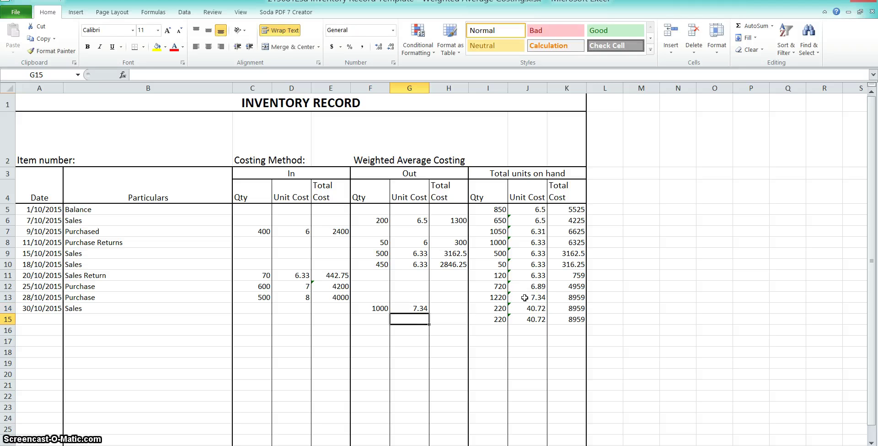
- Calculate the Out total cost of the 30/10/2015 sale in H14 with =F14*G14, and check the on-hand unit cost formula in J14
{"action": "key", "text": "Up"}
{"action": "key", "text": "Right"}
{"action": "type", "text": "="}
{"action": "key", "text": "Left"}
{"action": "key", "text": "Left"}
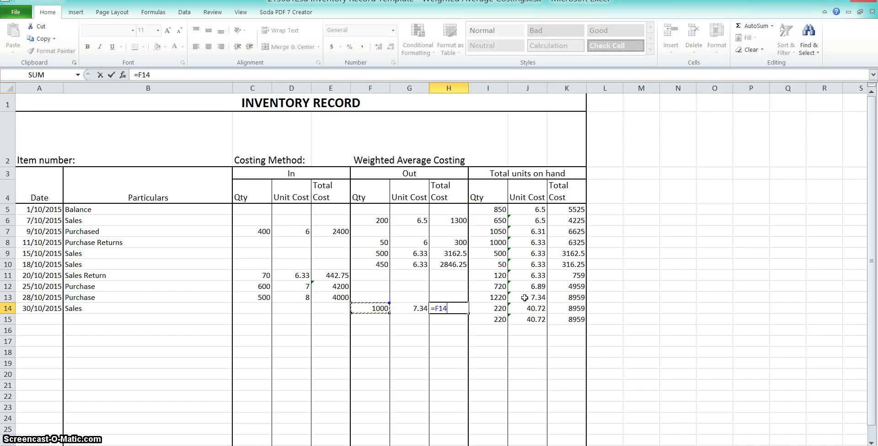
{"action": "type", "text": "*"}
{"action": "key", "text": "Left"}
{"action": "key", "text": "Return"}
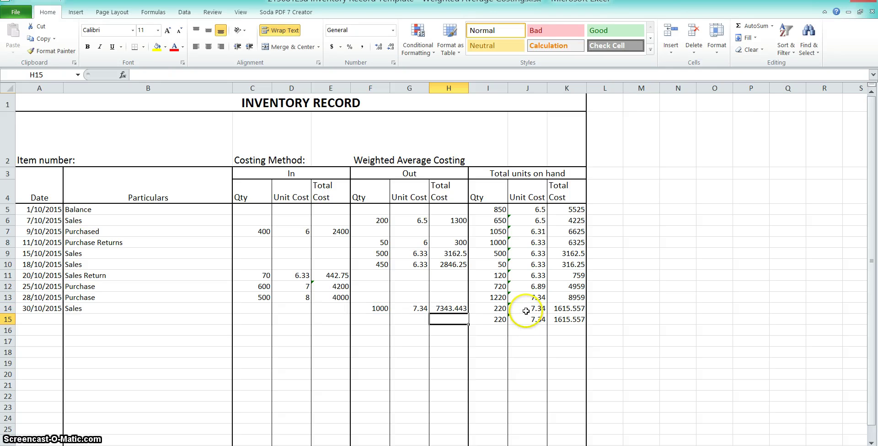
{"action": "left_click", "coordinate": [526, 311]}
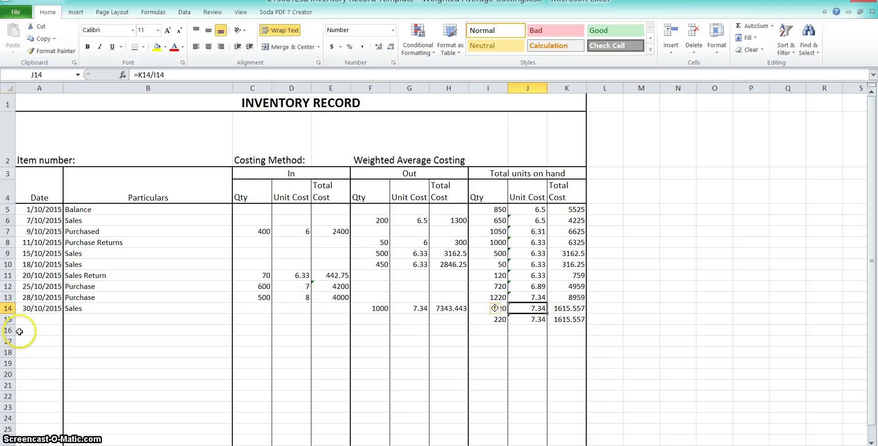
- Enter the date 31/10/2015 in A15 for the next row of the inventory record
{"action": "left_click", "coordinate": [35, 318]}
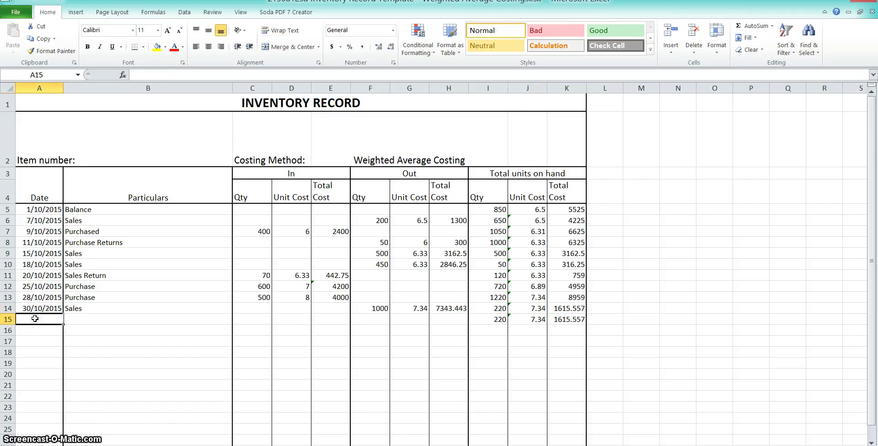
{"action": "type", "text": "31"}
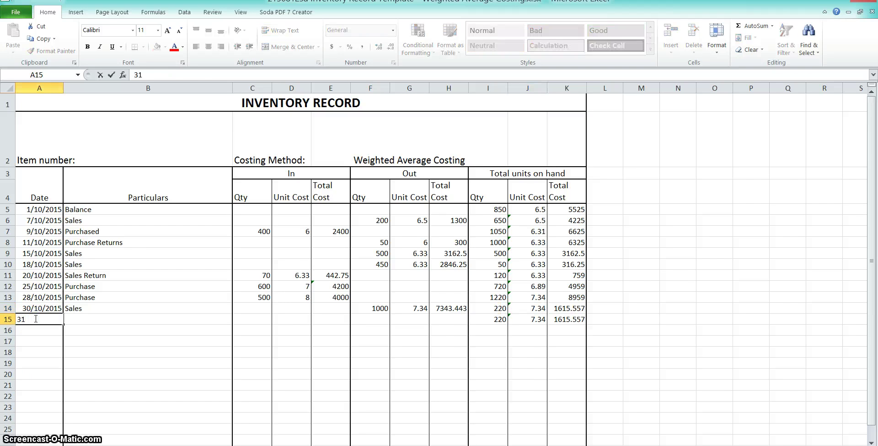
{"action": "type", "text": "/10/2014"}
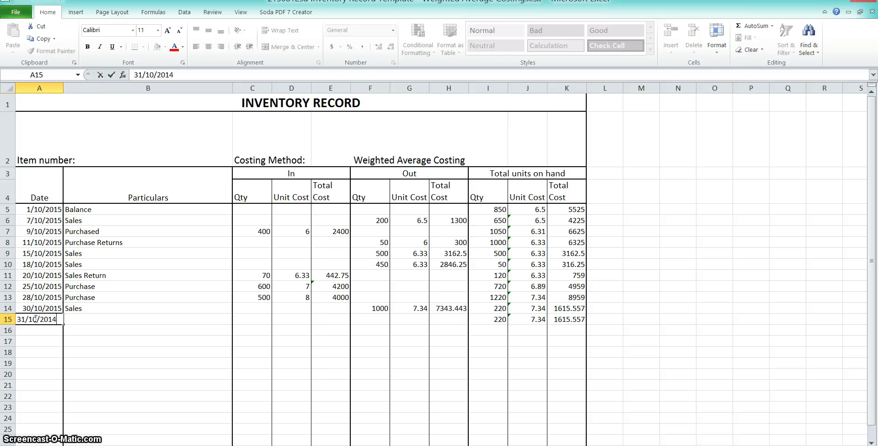
{"action": "key", "text": "BackSpace"}
{"action": "type", "text": "5"}
{"action": "key", "text": "Tab"}
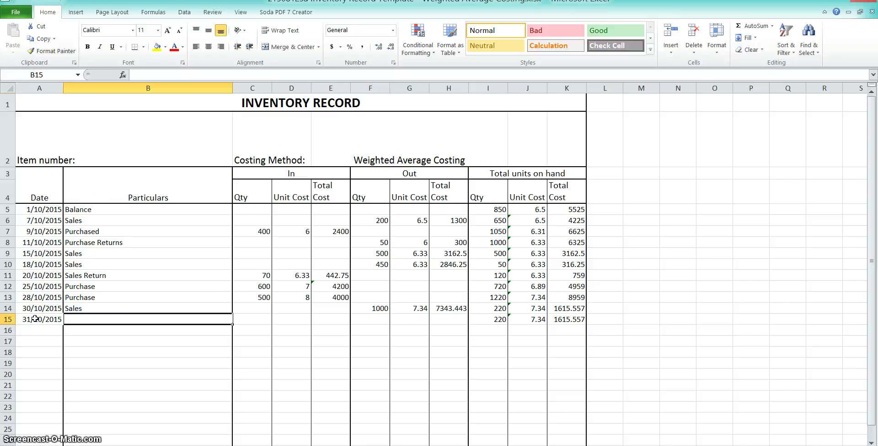
- Enter Inventory Adjustment as the particulars of the 31/10/2015 row in B15
{"action": "left_click", "coordinate": [481, 318]}
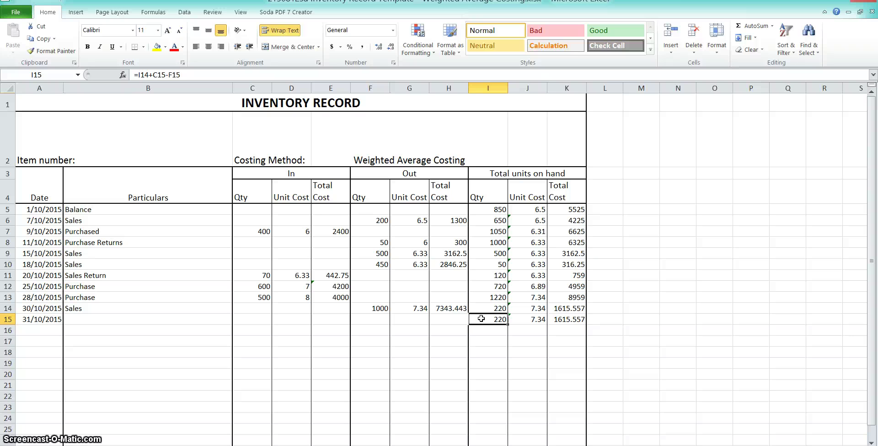
{"action": "left_click", "coordinate": [134, 320]}
{"action": "type", "text": "Inv"}
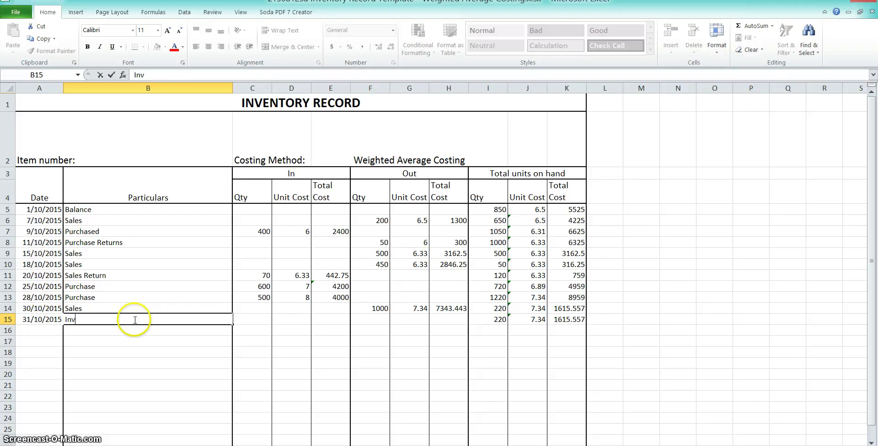
{"action": "type", "text": "entory Adjustment"}
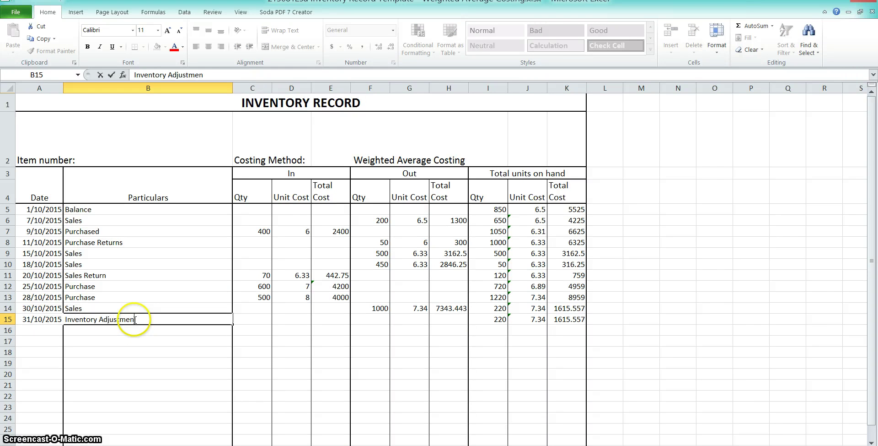
{"action": "key", "text": "Tab"}
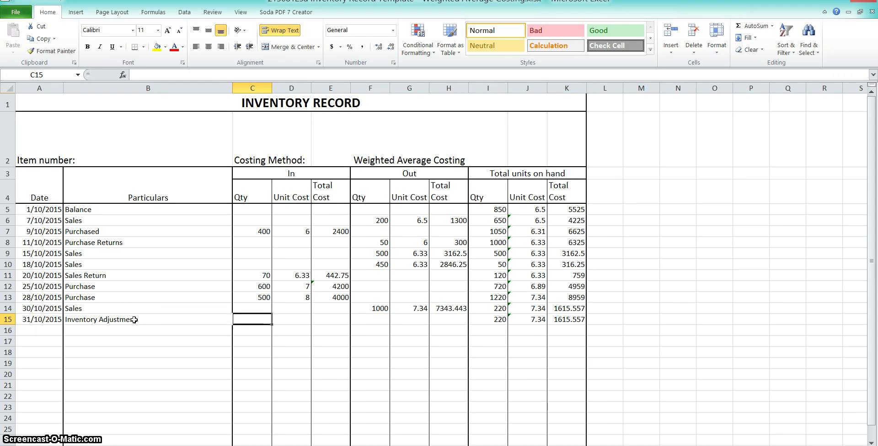
- Enter the In quantity of 5 in C15 and link its unit cost in D15 to the previous on-hand unit cost with =J14
{"action": "type", "text": "5"}
{"action": "key", "text": "Tab"}
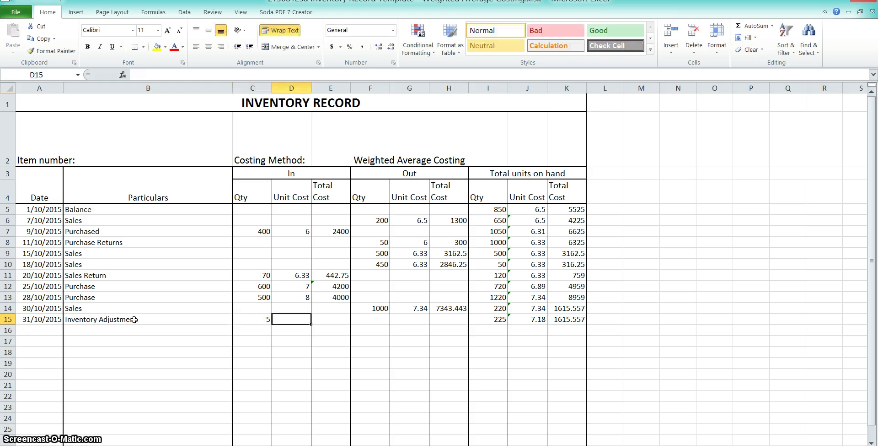
{"action": "type", "text": "="}
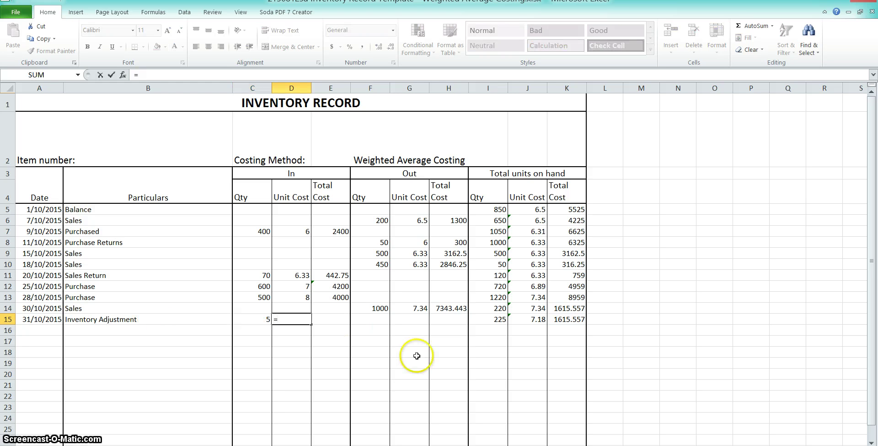
{"action": "left_click", "coordinate": [537, 307]}
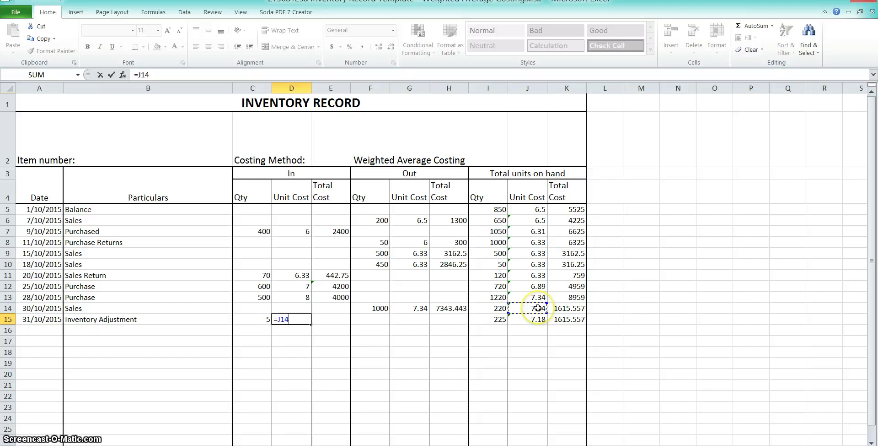
{"action": "key", "text": "Tab"}
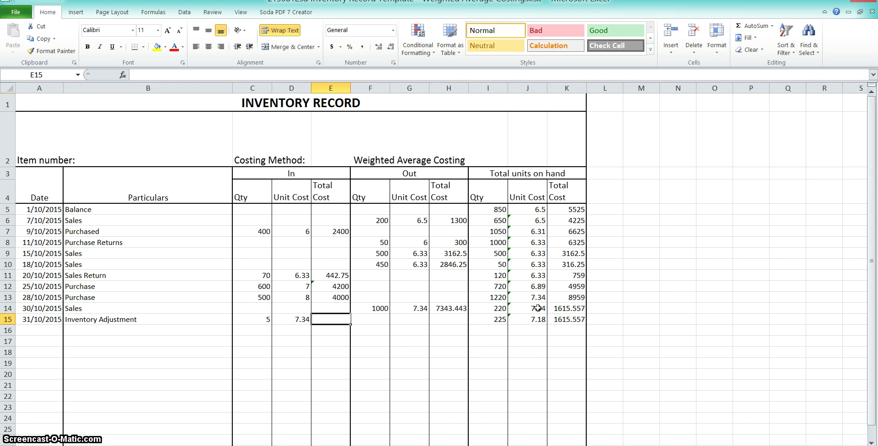
- Calculate the In total cost of the inventory adjustment in E15 with =C15*D15, and check the on-hand formulas in I15 and J15
{"action": "type", "text": "="}
{"action": "key", "text": "Left"}
{"action": "key", "text": "Left"}
{"action": "type", "text": "*"}
{"action": "key", "text": "Left"}
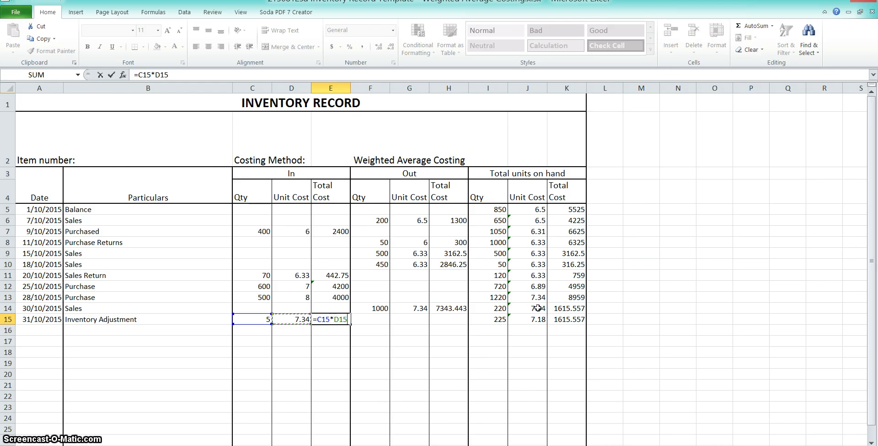
{"action": "key", "text": "Return"}
{"action": "left_click", "coordinate": [492, 318]}
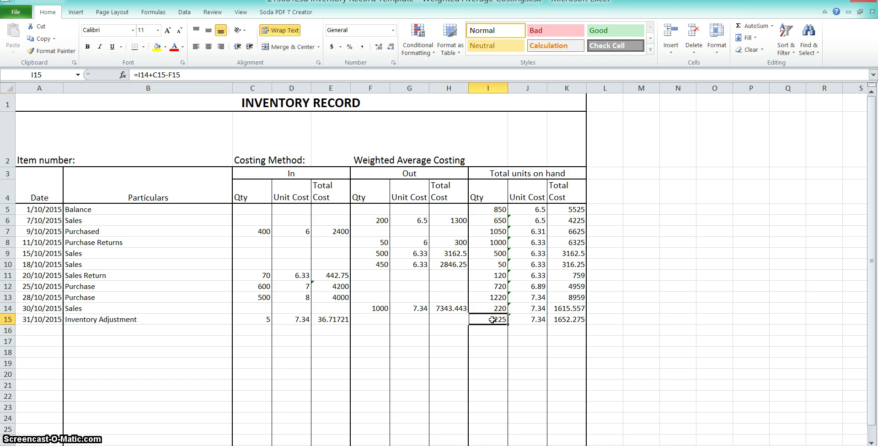
{"action": "left_click", "coordinate": [517, 316]}
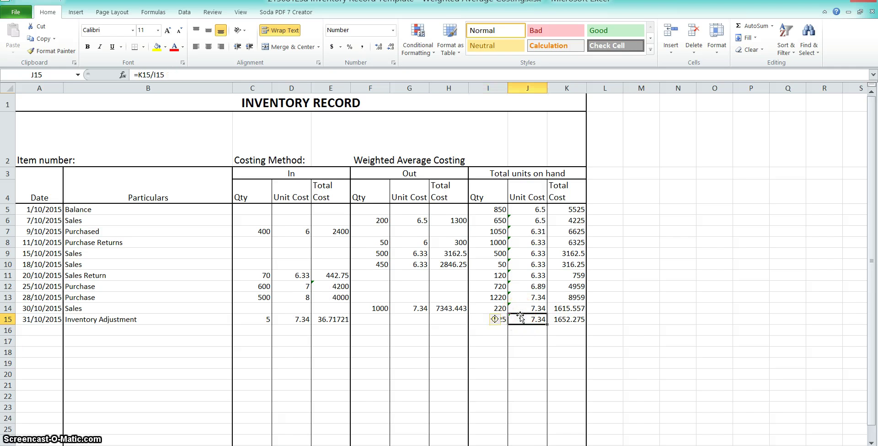
{"action": "left_click", "coordinate": [526, 323]}
- Close off the inventory record by applying a top border across A16:K16, directly below the inventory adjustment row
{"action": "left_click_drag", "start_coordinate": [45, 353], "coordinate": [174, 405]}
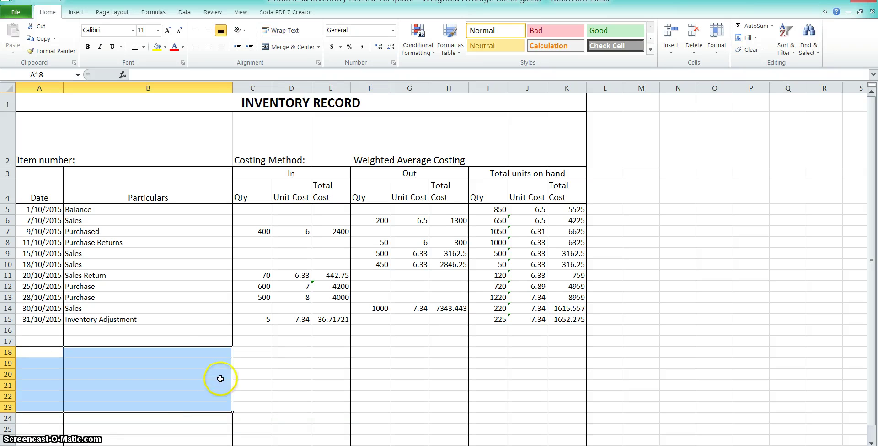
{"action": "double_click", "coordinate": [37, 353]}
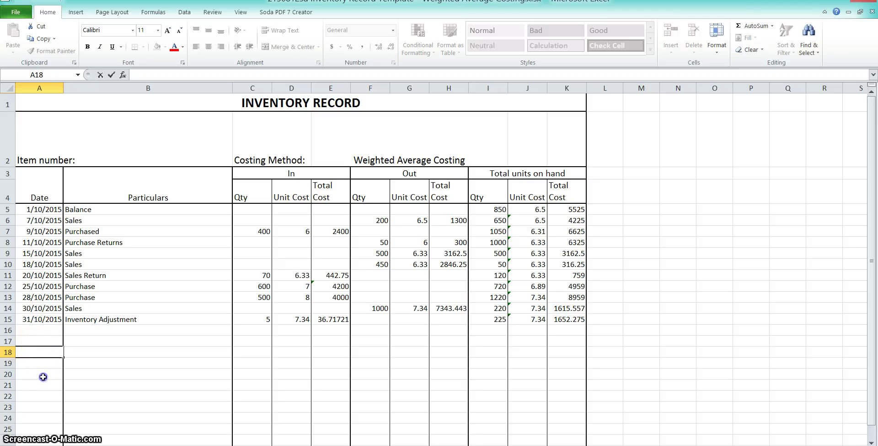
{"action": "left_click_drag", "start_coordinate": [44, 330], "coordinate": [572, 330]}
{"action": "left_click", "coordinate": [145, 47]}
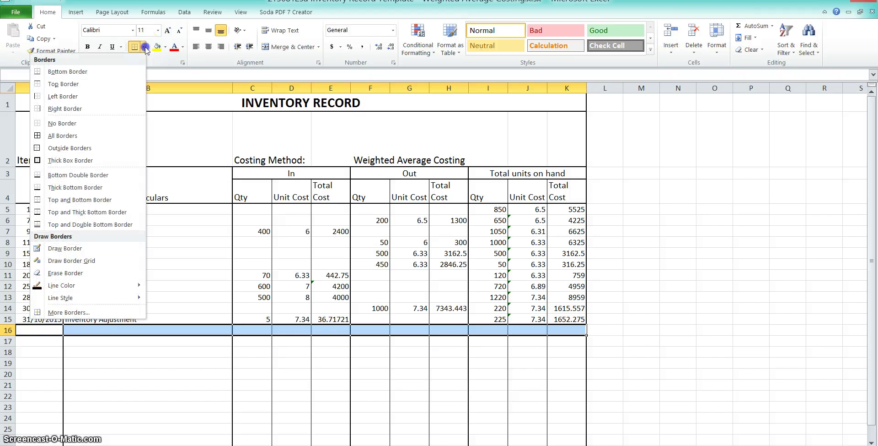
{"action": "left_click", "coordinate": [86, 84]}
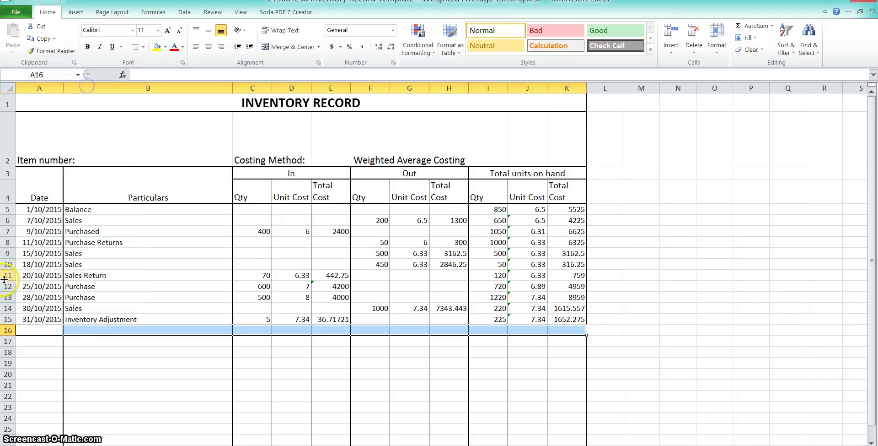
- Enter the heading General Journal in B18 below the inventory record
{"action": "left_click", "coordinate": [40, 349]}
{"action": "key", "text": "Tab"}
{"action": "type", "text": "G"}
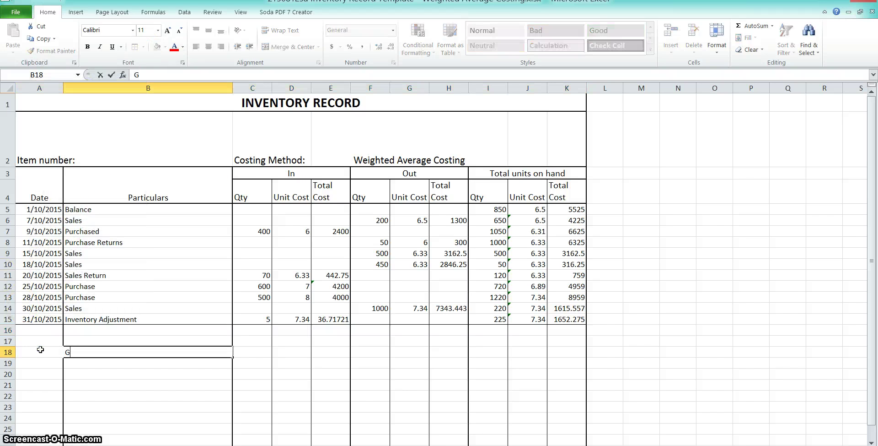
{"action": "type", "text": "eneral Jour"}
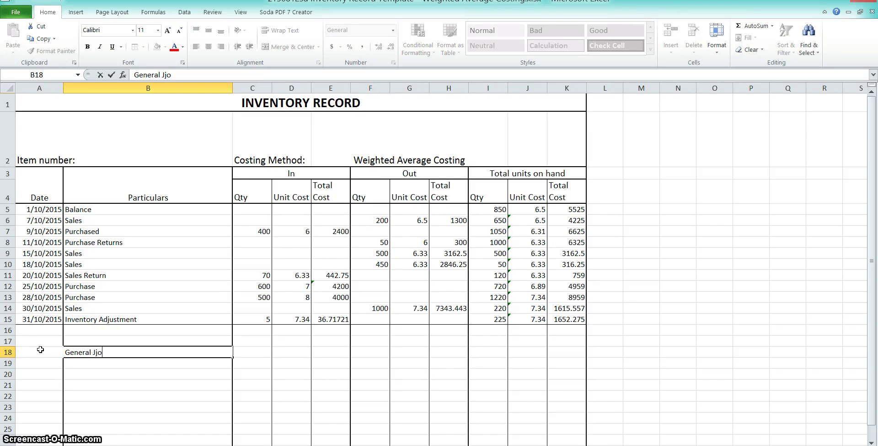
{"action": "type", "text": "na"}
{"action": "key", "text": "BackSpace"}
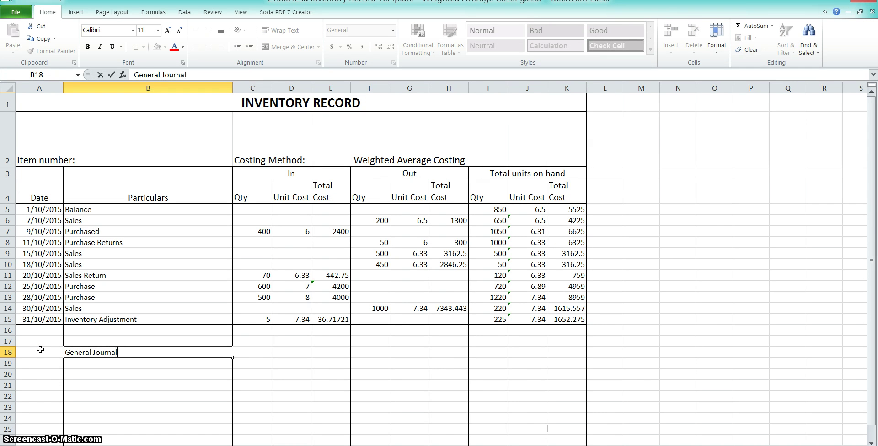
{"action": "type", "text": "al"}
- Enter the journal date 31/10/2015 in A19 and the column headings DR in C18 and CR in D18
{"action": "left_click", "coordinate": [49, 361]}
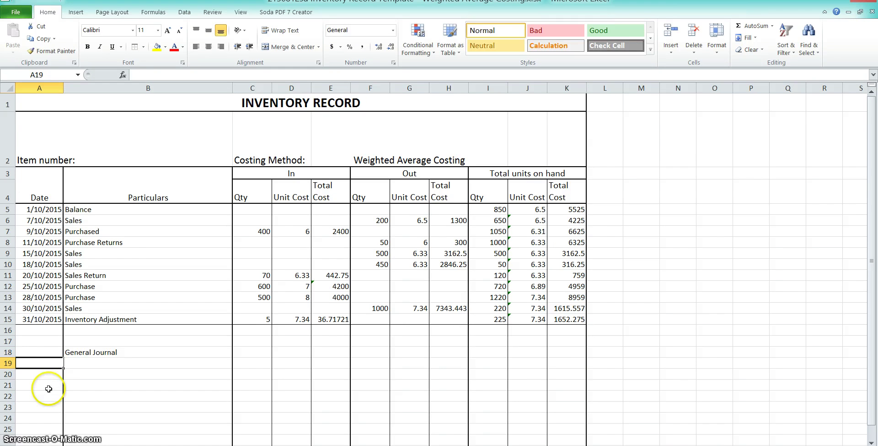
{"action": "type", "text": "31/10/2015"}
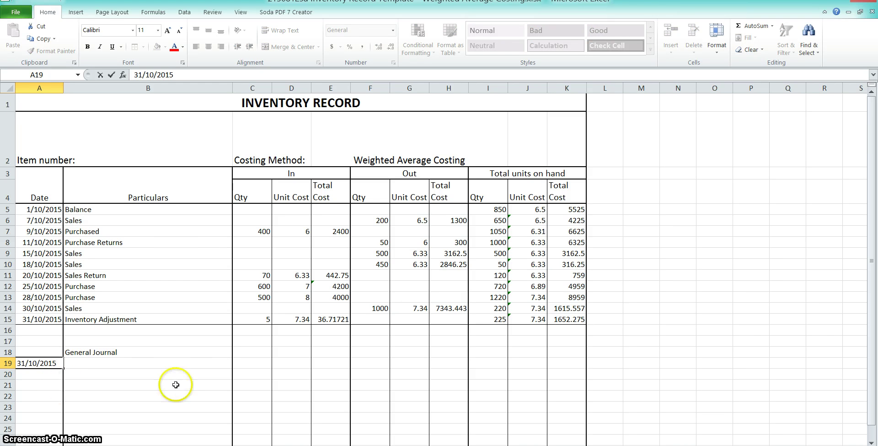
{"action": "left_click", "coordinate": [239, 349]}
{"action": "type", "text": "DR"}
{"action": "key", "text": "Tab"}
{"action": "type", "text": "CR"}
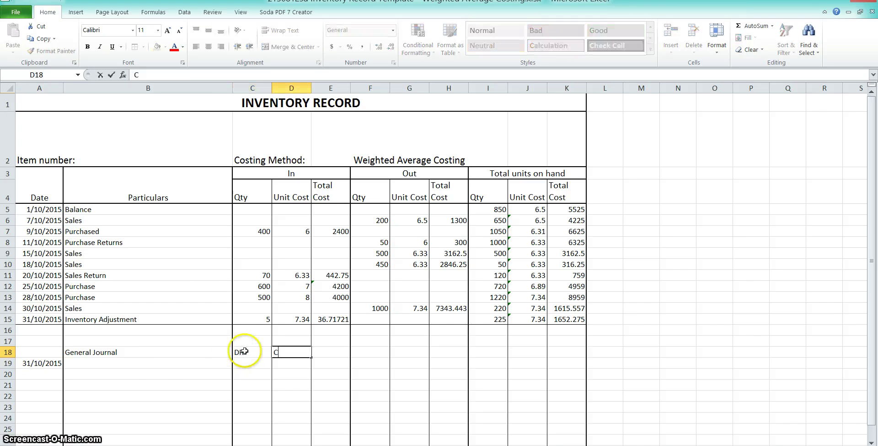
- Enter Inventory Control in B19 as the first account of the 31/10/2015 journal entry
{"action": "left_click", "coordinate": [129, 363]}
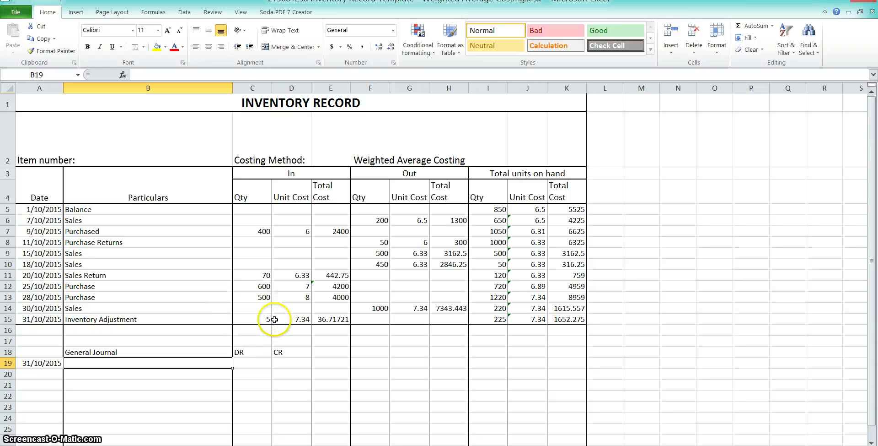
{"action": "type", "text": "Inventory"}
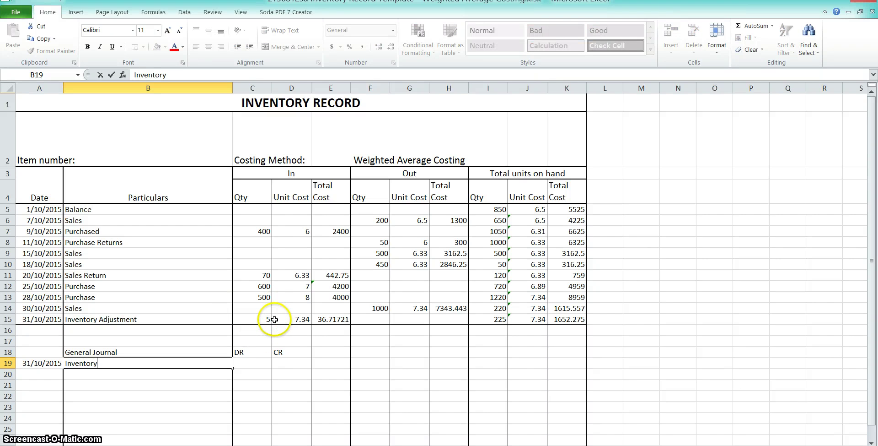
{"action": "type", "text": " Control"}
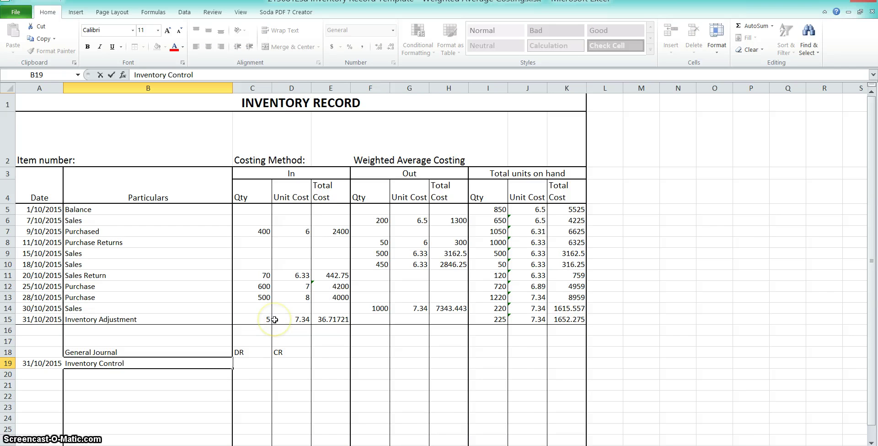
{"action": "left_click", "coordinate": [270, 319]}
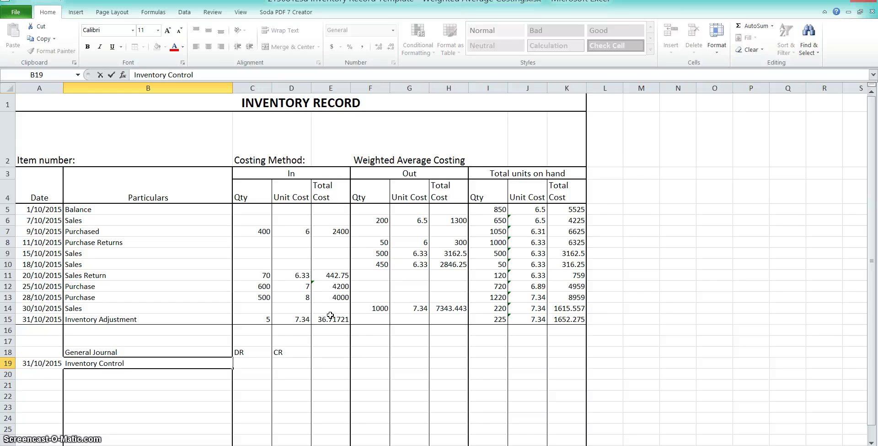
- Link the debit amount for Inventory Control in C19 to the adjustment's total cost with =E15
{"action": "left_click", "coordinate": [255, 361]}
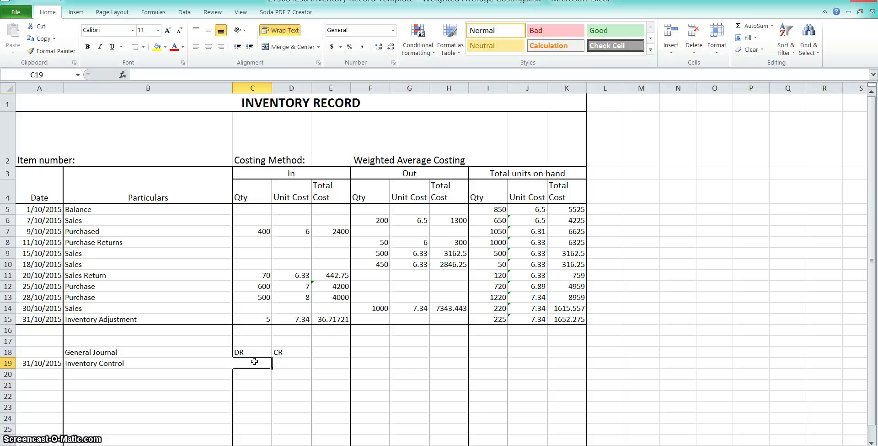
{"action": "type", "text": "="}
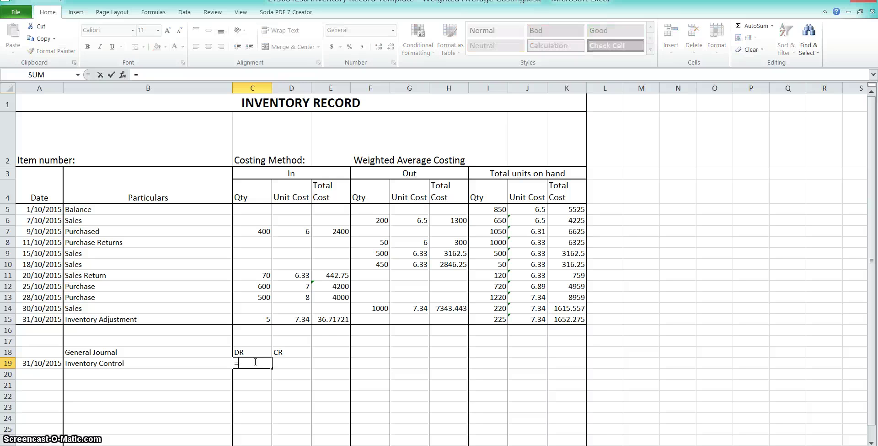
{"action": "left_click", "coordinate": [323, 318]}
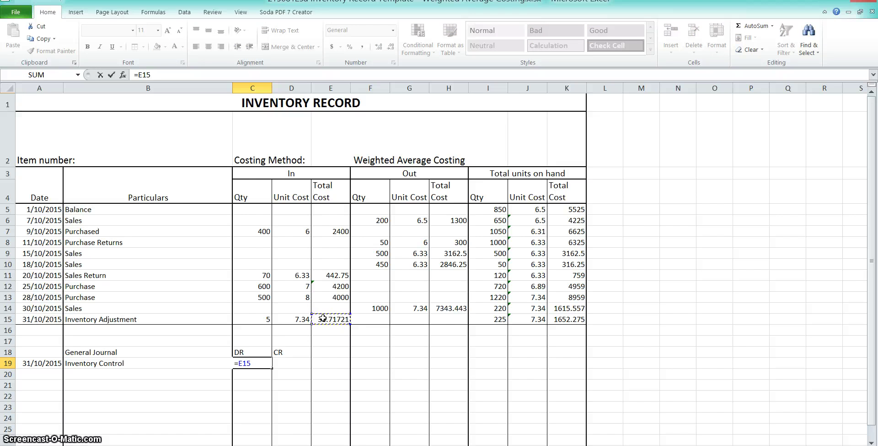
{"action": "key", "text": "Return"}
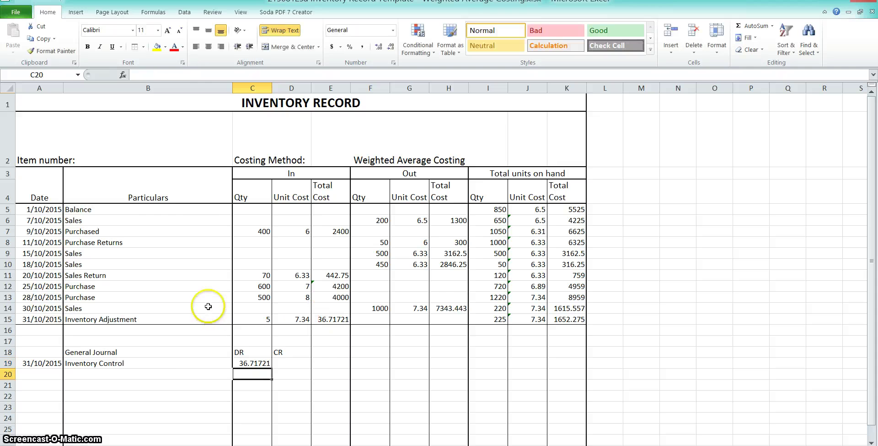
- Enter Inventory Adjustment, indented with leading spaces, in B20 as the credit account of the journal entry
{"action": "left_click", "coordinate": [166, 371]}
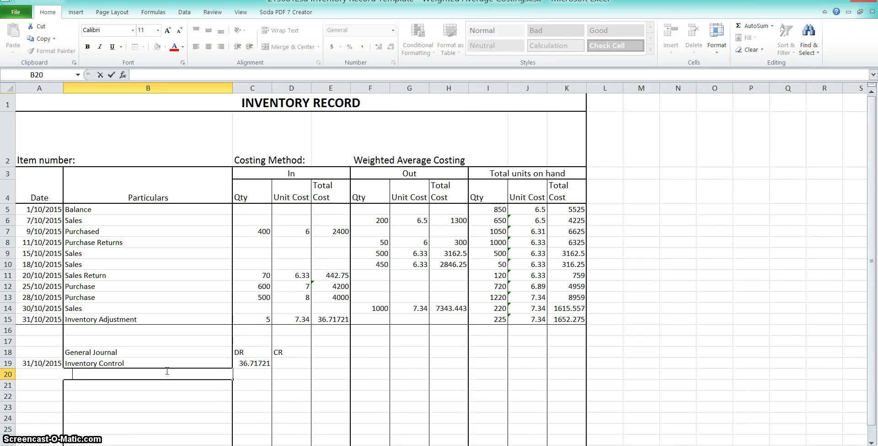
{"action": "type", "text": "Inventory Adjustments"}
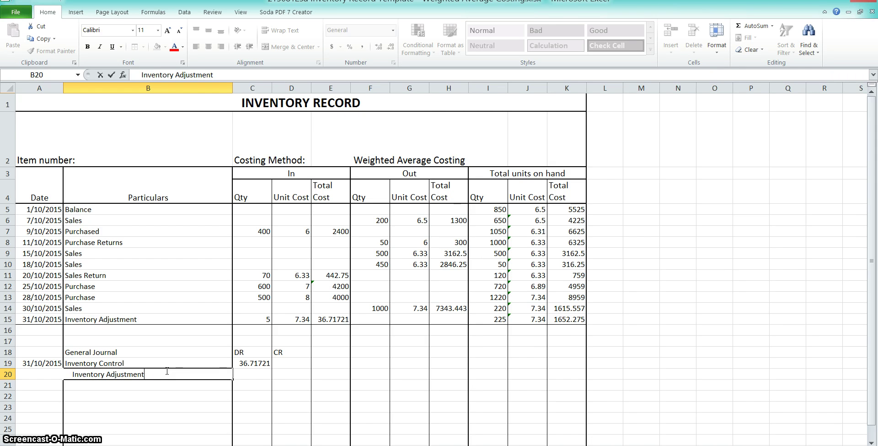
{"action": "key", "text": "Tab"}
- Link the credit amount for Inventory Adjustment in D20 to the Inventory Control debit with =C19
{"action": "key", "text": "Tab"}
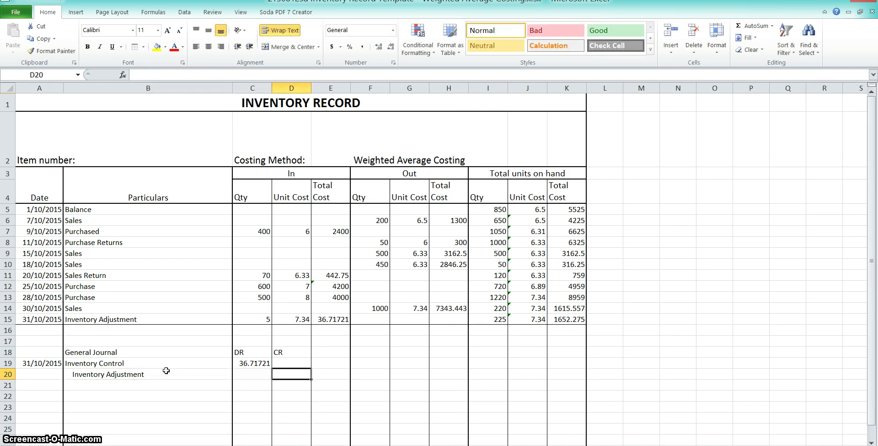
{"action": "type", "text": "="}
{"action": "key", "text": "Up"}
{"action": "key", "text": "Left"}
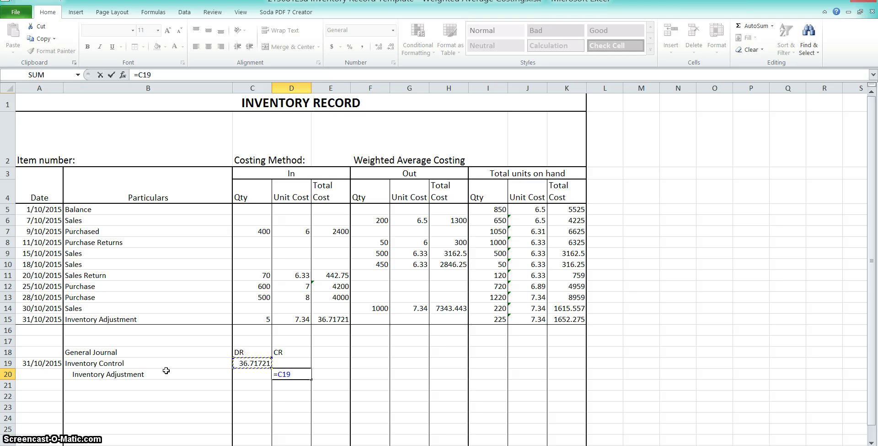
{"action": "key", "text": "Return"}
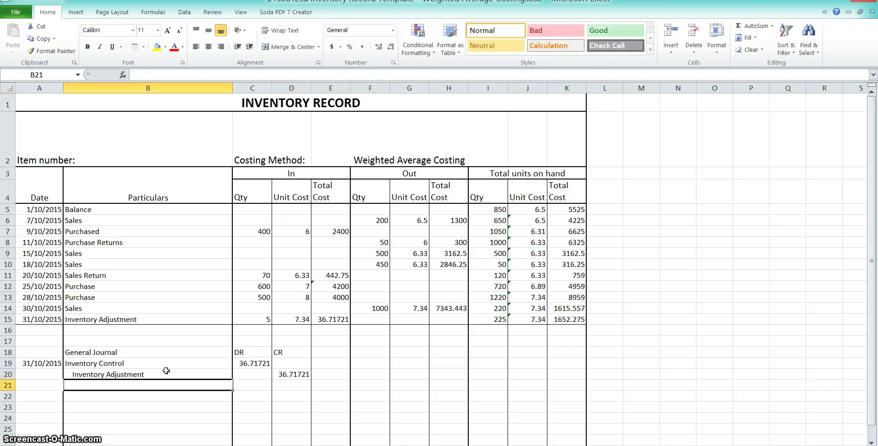
- Show the journal's debit and credit amounts in C19:D20 with two decimal places
{"action": "left_click", "coordinate": [166, 371]}
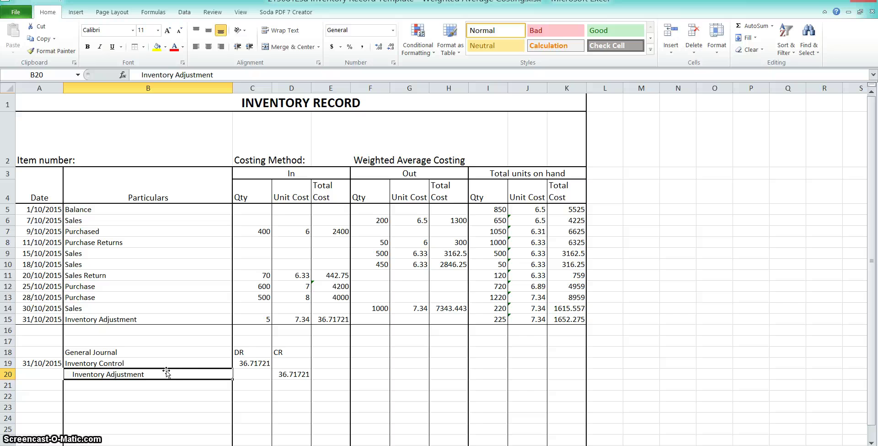
{"action": "left_click_drag", "start_coordinate": [249, 363], "coordinate": [291, 374]}
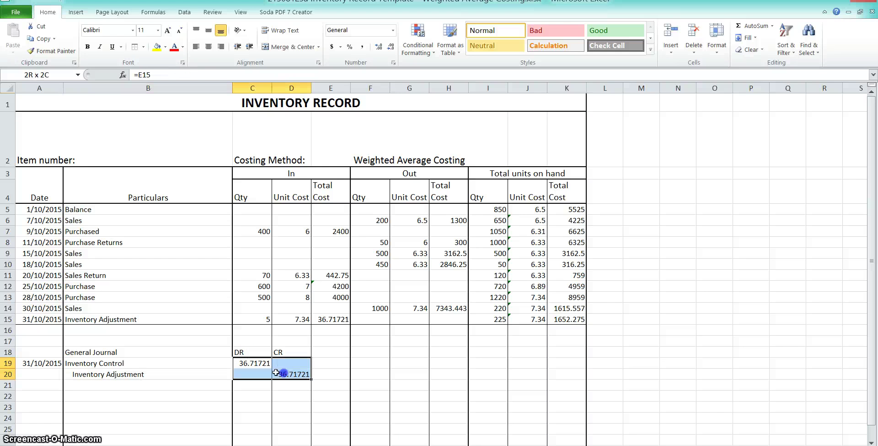
{"action": "left_click", "coordinate": [390, 47]}
{"action": "left_click", "coordinate": [390, 48]}
{"action": "left_click", "coordinate": [390, 48]}
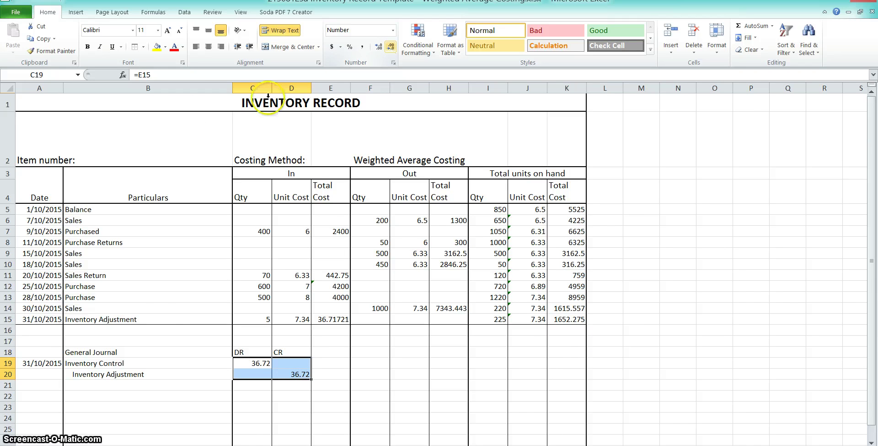
{"action": "left_click", "coordinate": [163, 340]}
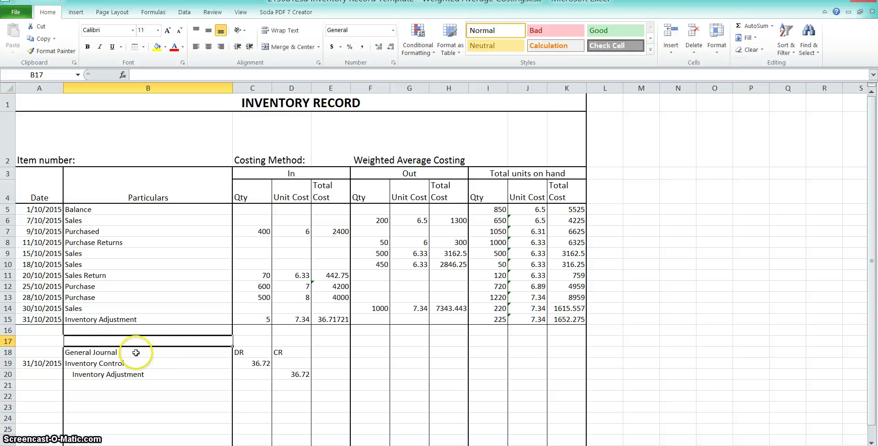
- Make the General Journal heading row A18:D18, including DR and CR, bold
{"action": "left_click_drag", "start_coordinate": [51, 352], "coordinate": [288, 352]}
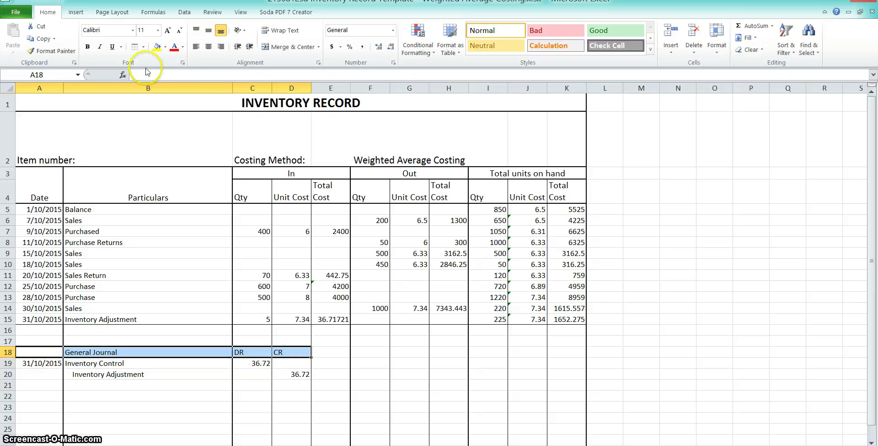
{"action": "left_click", "coordinate": [134, 47]}
{"action": "left_click", "coordinate": [160, 49]}
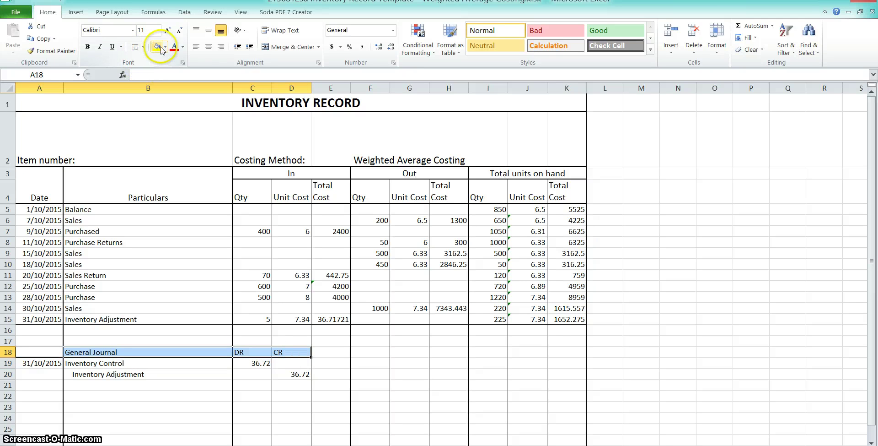
{"action": "key", "text": "ctrl+b"}
{"action": "left_click", "coordinate": [115, 383]}
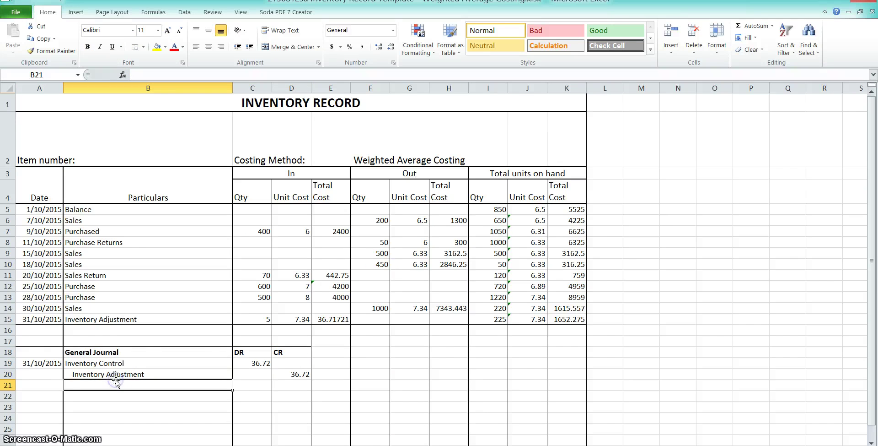